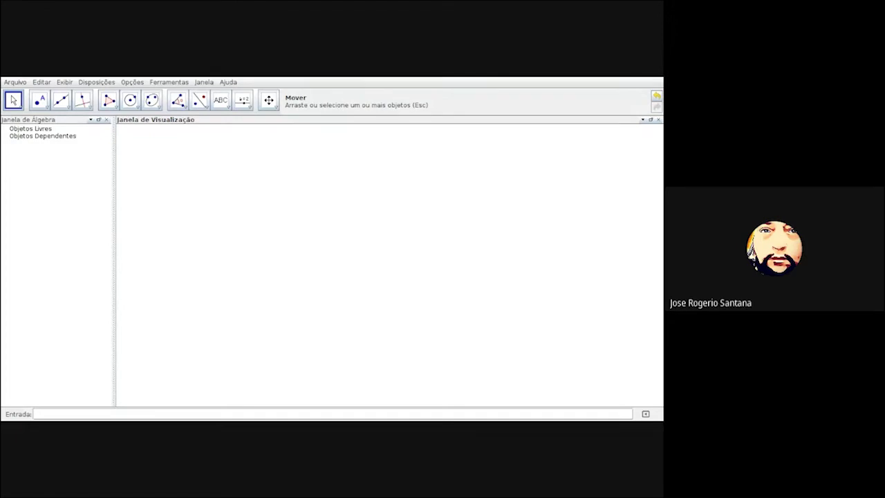
# Draw a circle centred at about (4.94, 1.04) passing through a point at about (8.2, 1.02).
pyautogui.click(138, 109)
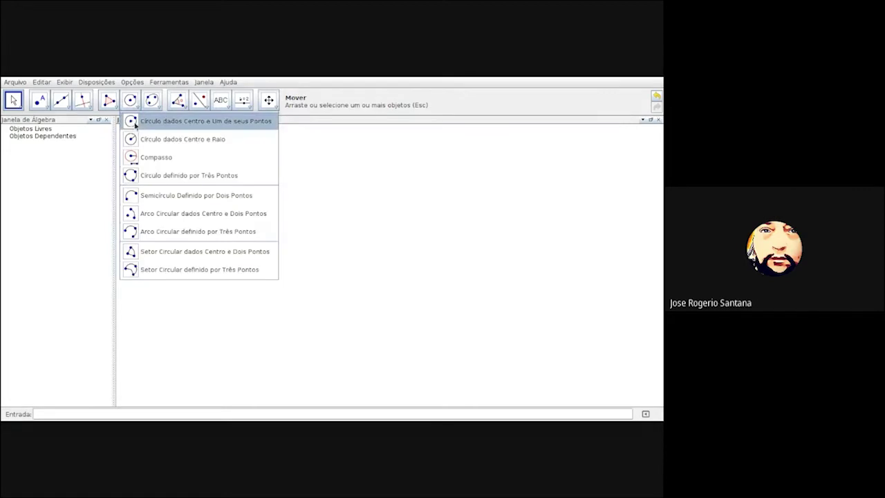
pyautogui.click(136, 123)
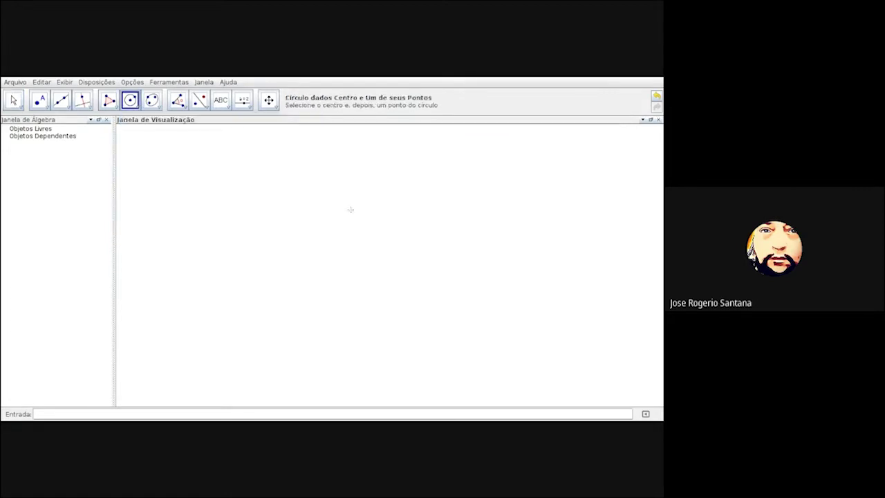
pyautogui.click(341, 253)
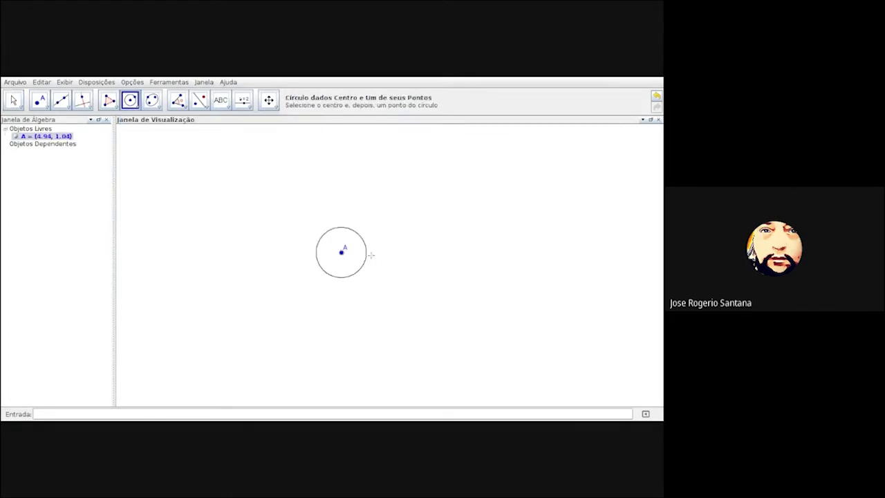
pyautogui.click(421, 253)
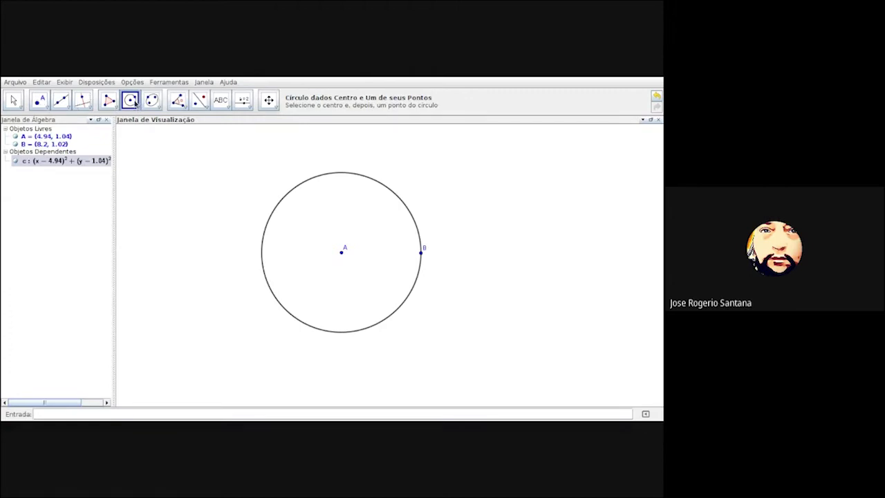
# Draw three equal circles chained along the large circle's upper arc, each through a neighbouring centre, starting at about (2.5, 3.2) and (3.69, 4.05).
pyautogui.click(281, 201)
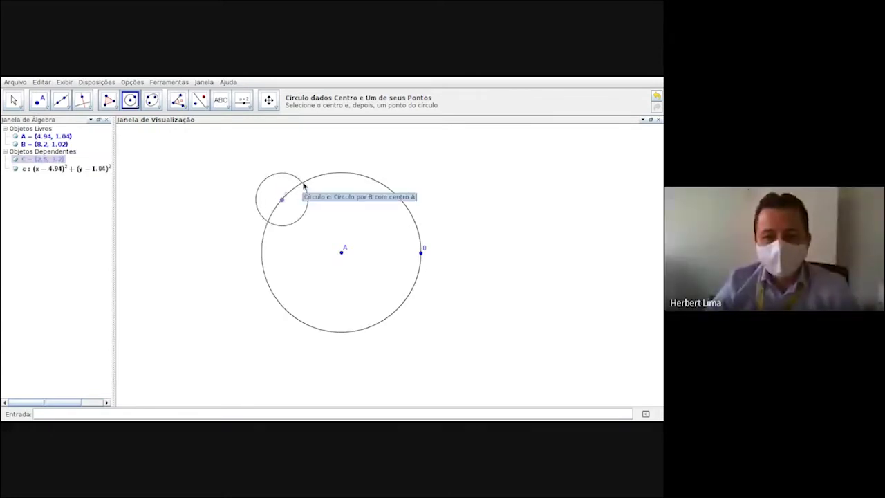
pyautogui.click(312, 181)
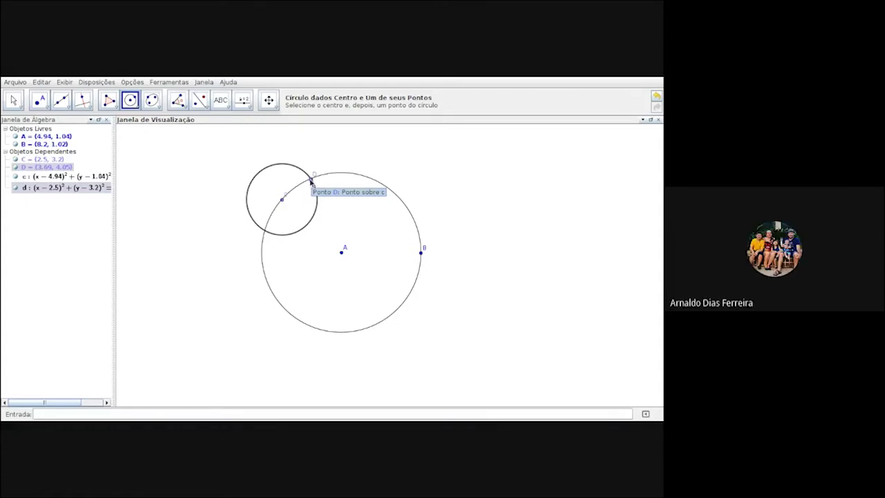
pyautogui.click(311, 180)
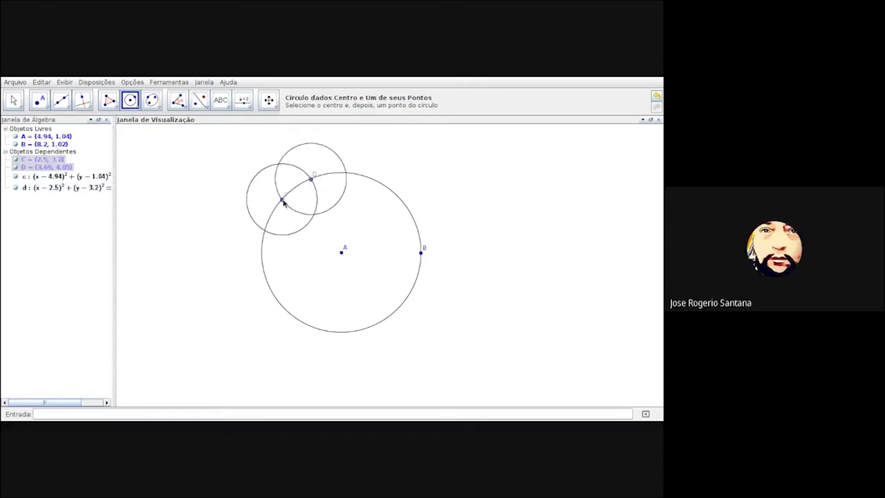
pyautogui.click(282, 200)
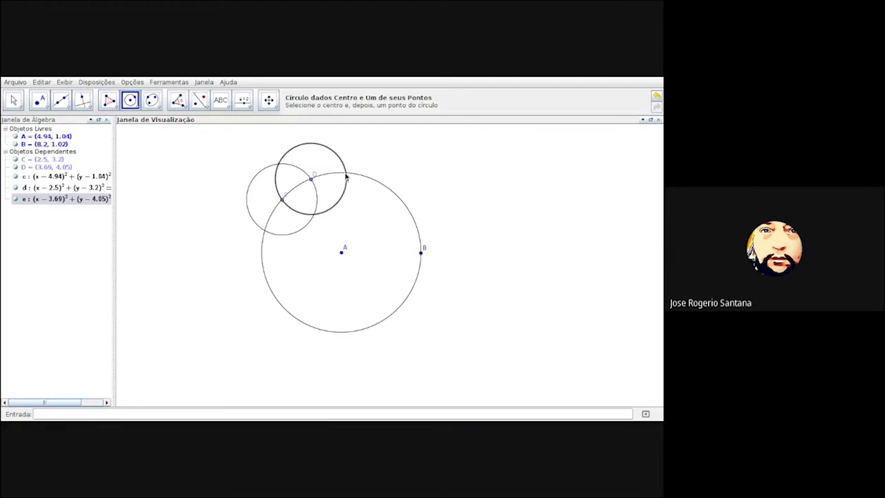
pyautogui.click(345, 172)
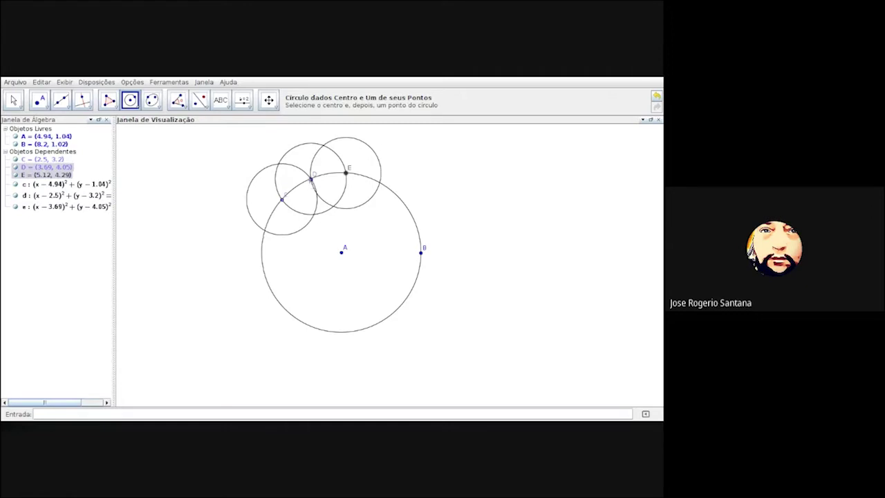
pyautogui.click(311, 179)
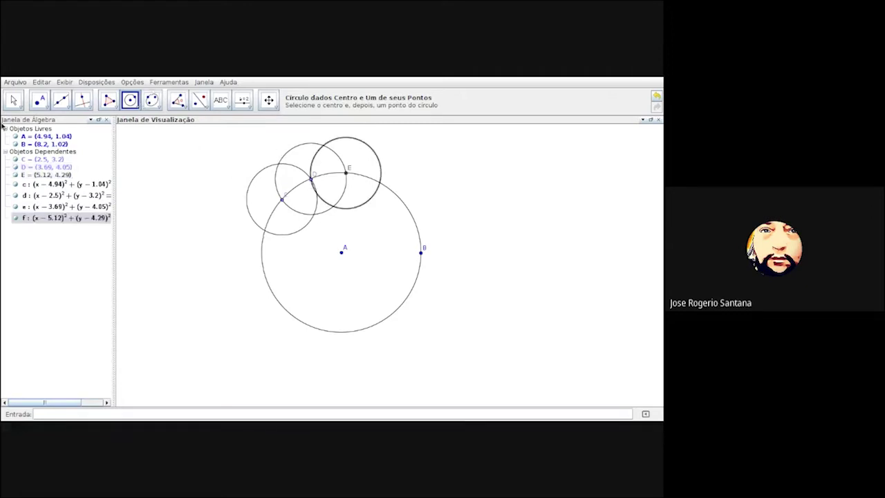
# Create two consecutive vectors joining the small circles' centres, from C to D and from D to E.
pyautogui.click(69, 108)
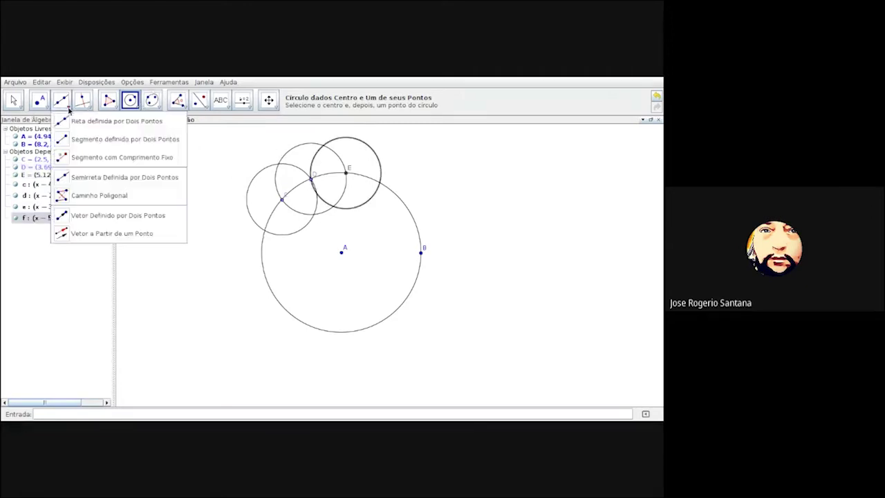
pyautogui.click(62, 216)
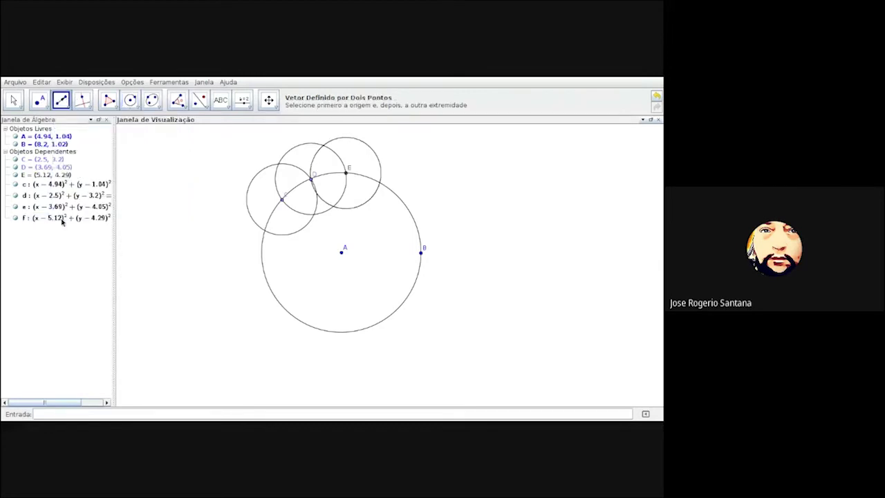
pyautogui.click(282, 201)
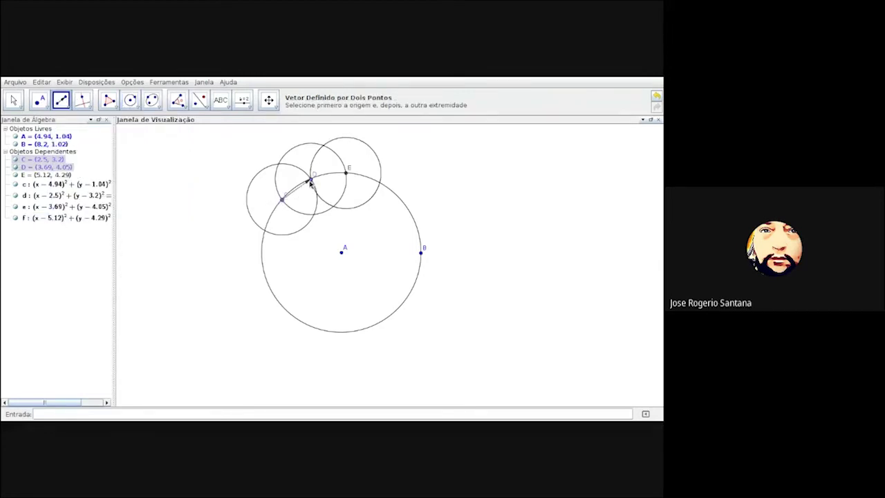
pyautogui.click(311, 181)
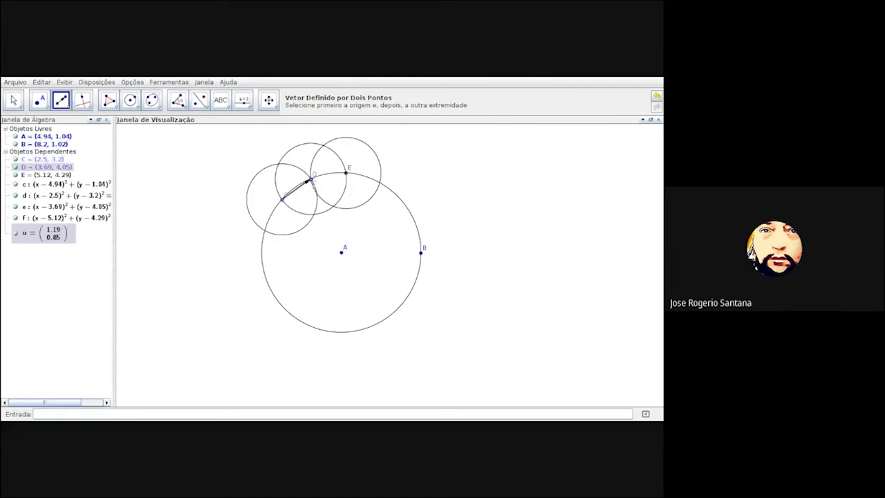
pyautogui.click(311, 181)
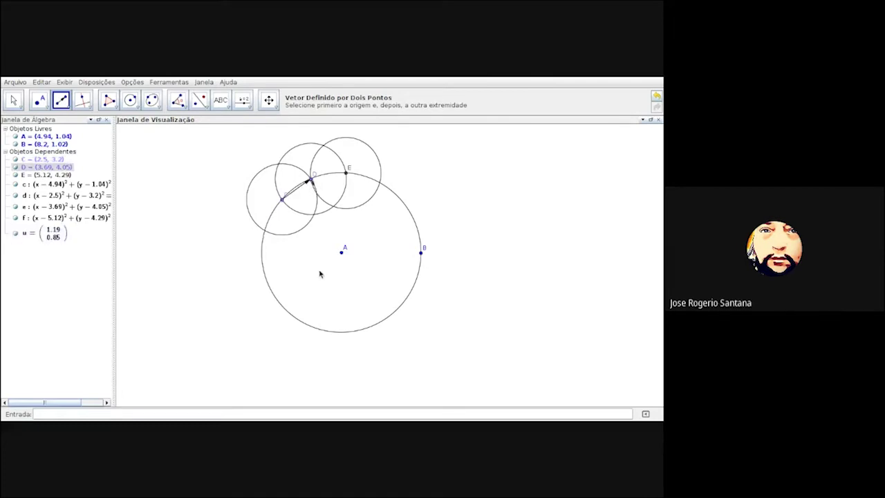
pyautogui.click(347, 176)
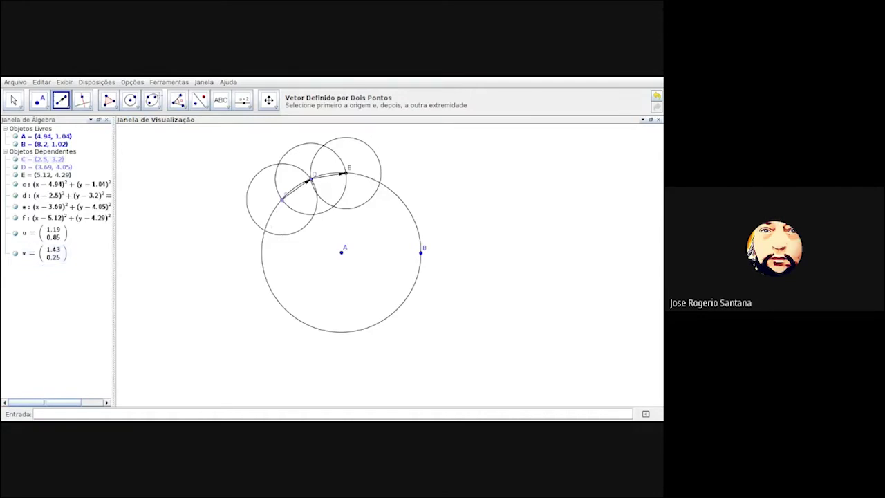
# Move point C along the large circle to about (1.81, 1.96).
pyautogui.click(16, 109)
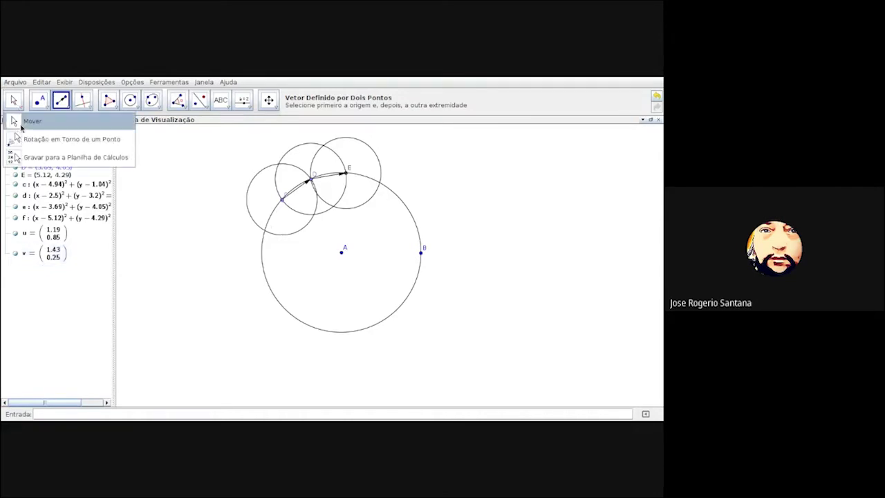
pyautogui.click(20, 119)
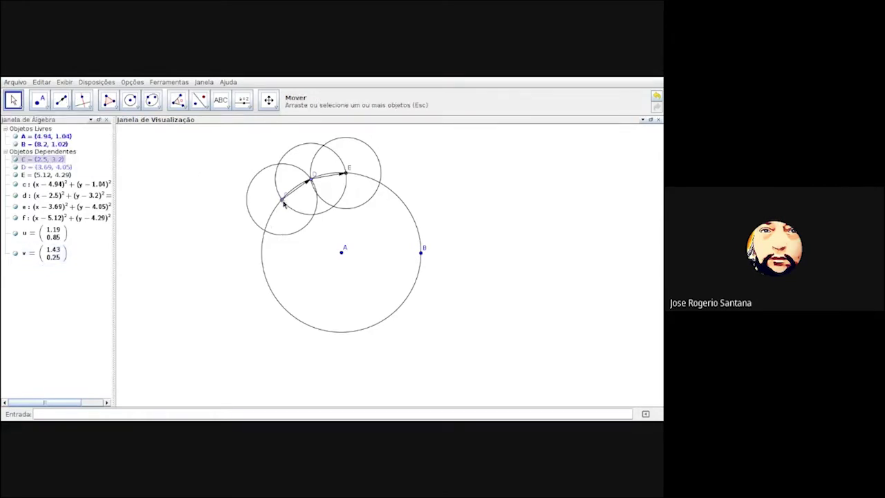
pyautogui.moveTo(285, 217); pyautogui.dragTo(286, 239)
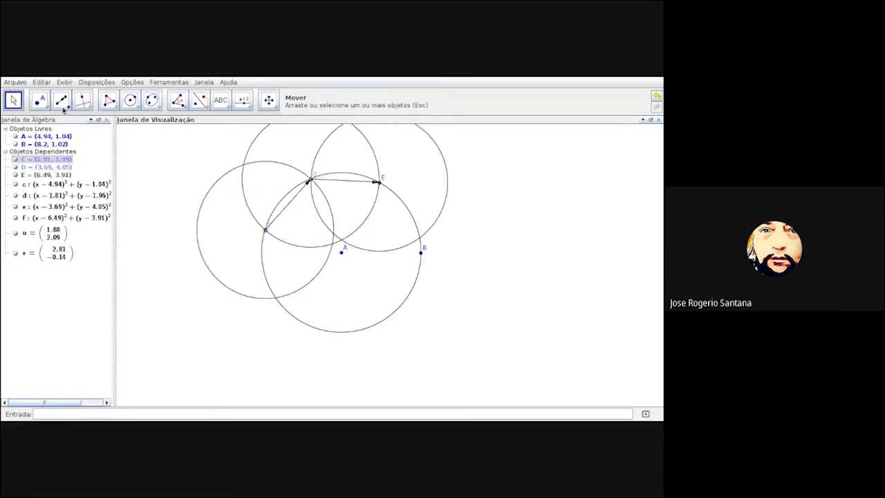
pyautogui.click(68, 108)
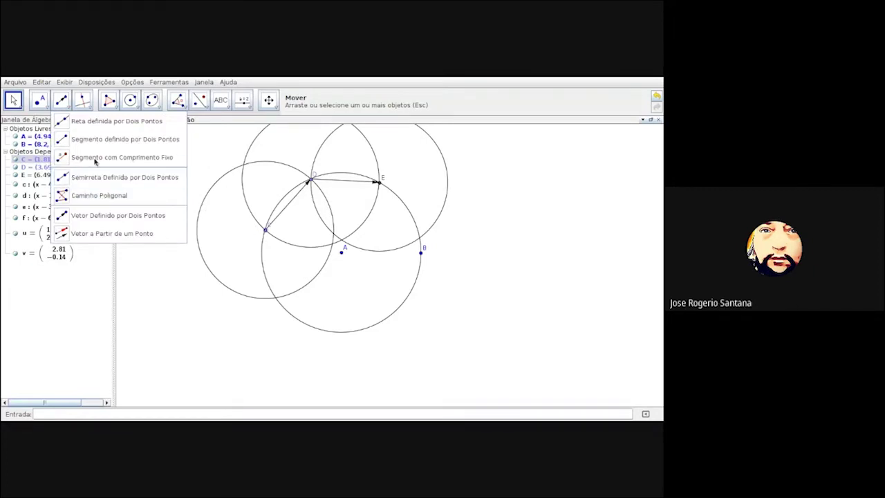
pyautogui.click(82, 104)
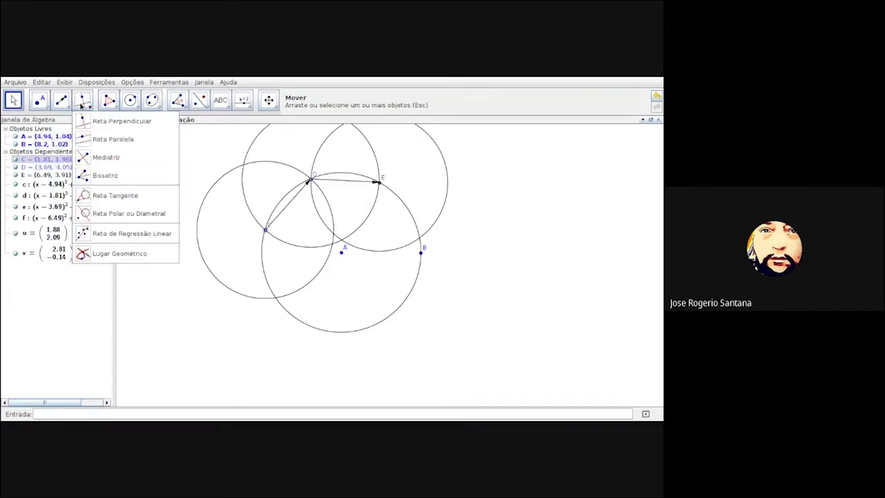
pyautogui.click(36, 101)
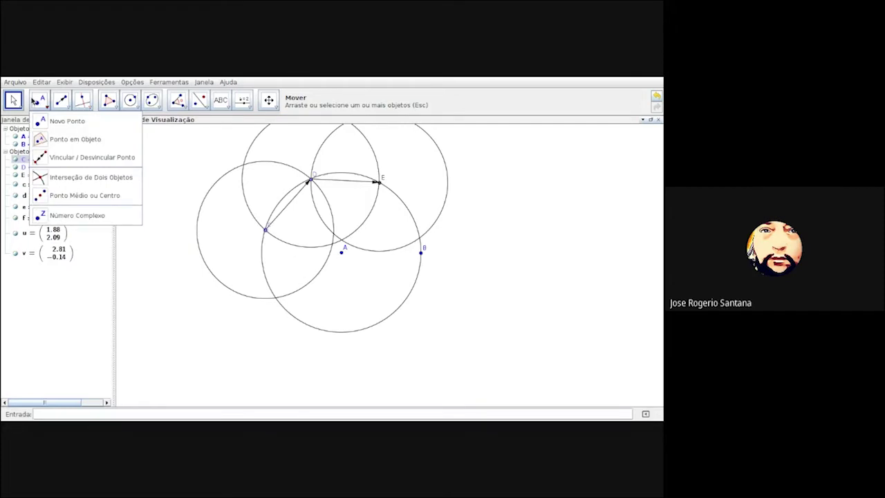
pyautogui.click(80, 102)
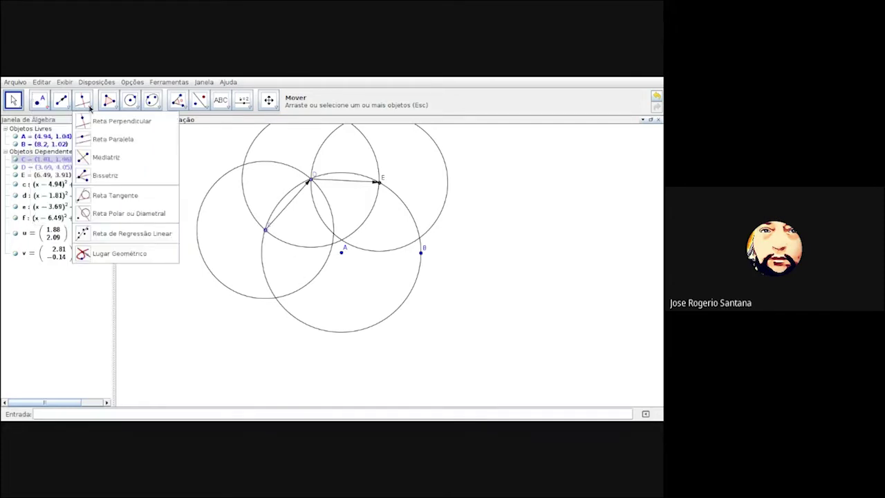
# Create the resultant vector from point C to point E.
pyautogui.click(60, 102)
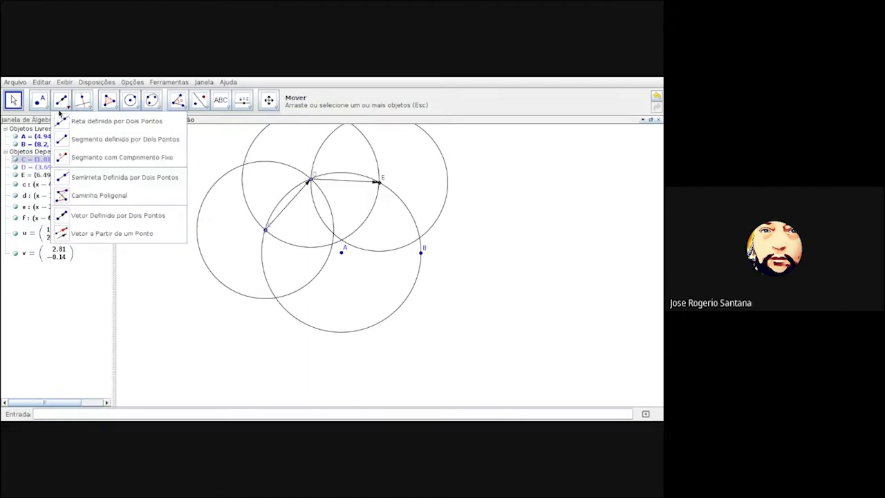
pyautogui.click(84, 216)
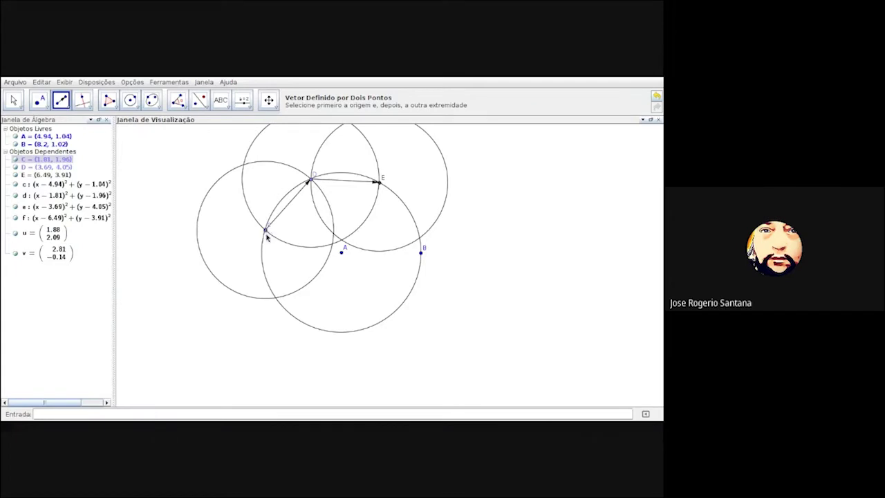
pyautogui.click(266, 229)
pyautogui.click(377, 184)
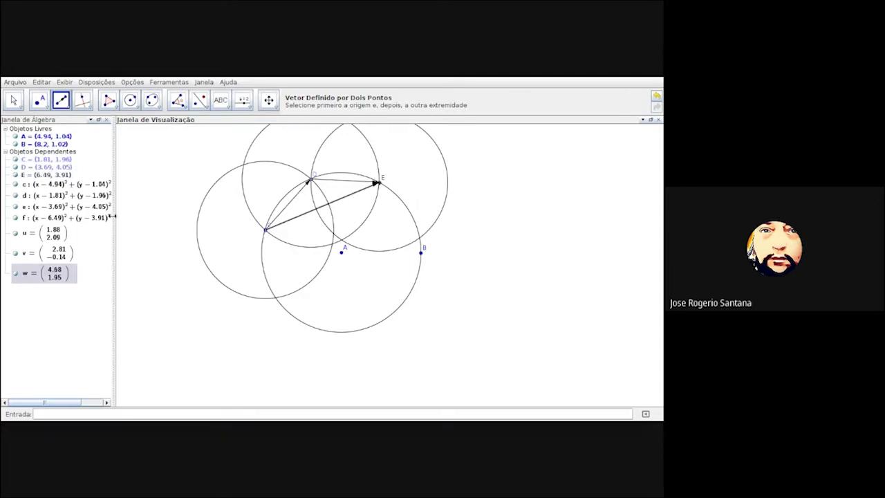
# Move point C to about (2.19, 2.8) and point D to about (4.86, 4.3) along the large circle.
pyautogui.click(13, 101)
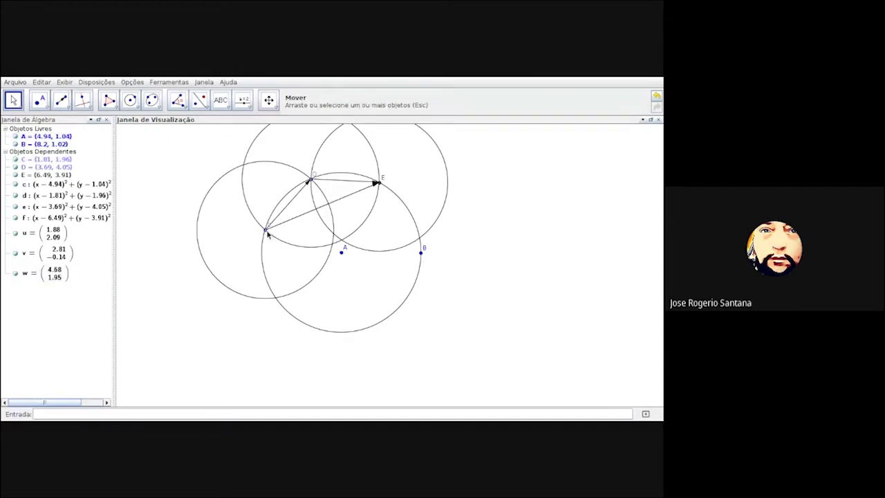
pyautogui.moveTo(266, 232); pyautogui.dragTo(275, 209)
pyautogui.click(313, 179)
pyautogui.moveTo(323, 180)
pyautogui.mouseDown()
pyautogui.moveTo(359, 177)
pyautogui.moveTo(325, 169)
pyautogui.moveTo(338, 172)
pyautogui.mouseUp()
# Place a new point on the vector from C to E at about (6.42, 2.9).
pyautogui.click(39, 100)
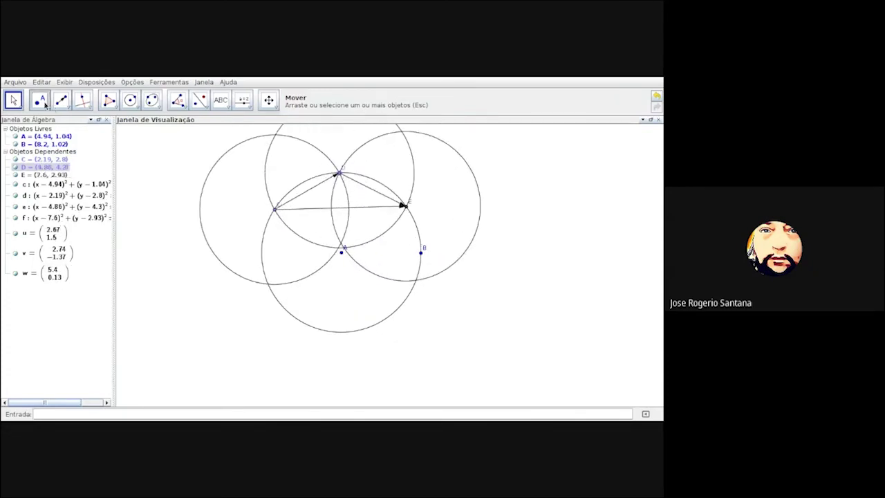
pyautogui.click(376, 207)
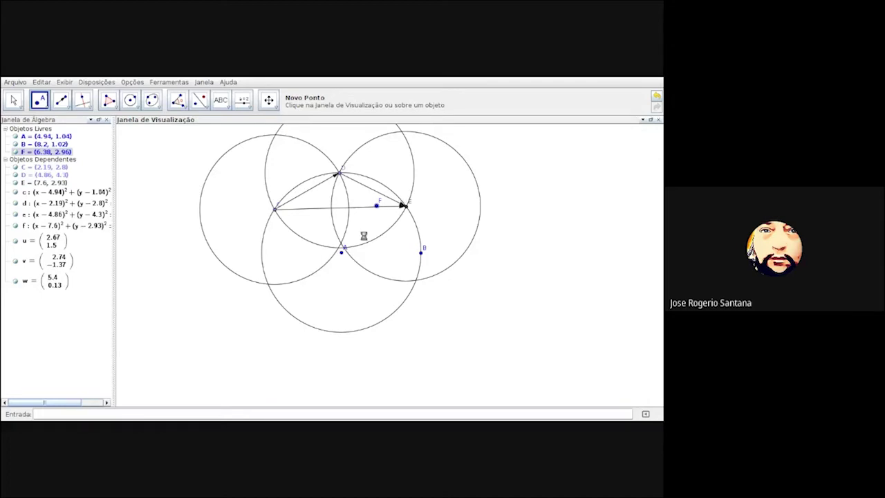
pyautogui.hotkey('ctrl', 'z')
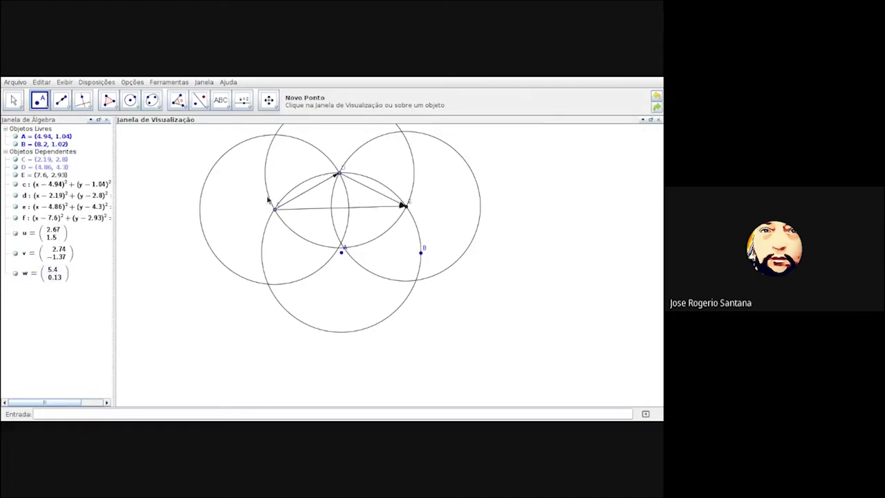
pyautogui.click(377, 208)
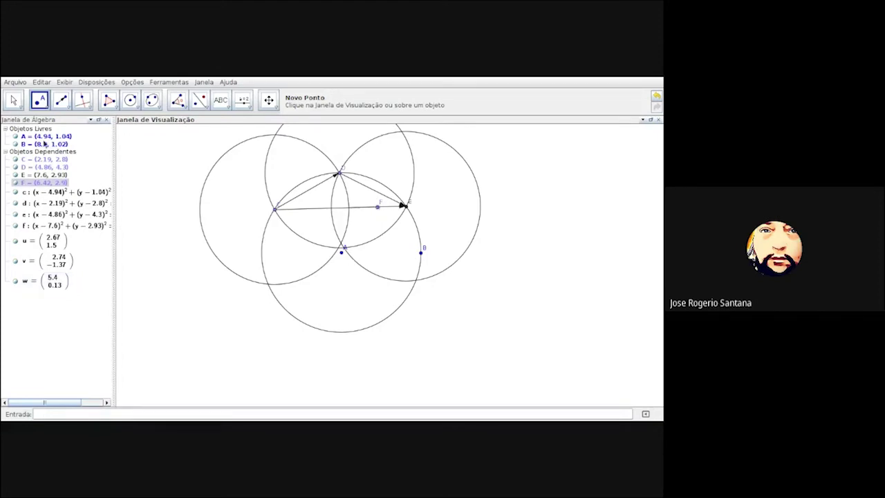
# Try to create the locus of point F with point C as the driving point.
pyautogui.click(69, 108)
pyautogui.moveTo(83, 109)
pyautogui.click(148, 255)
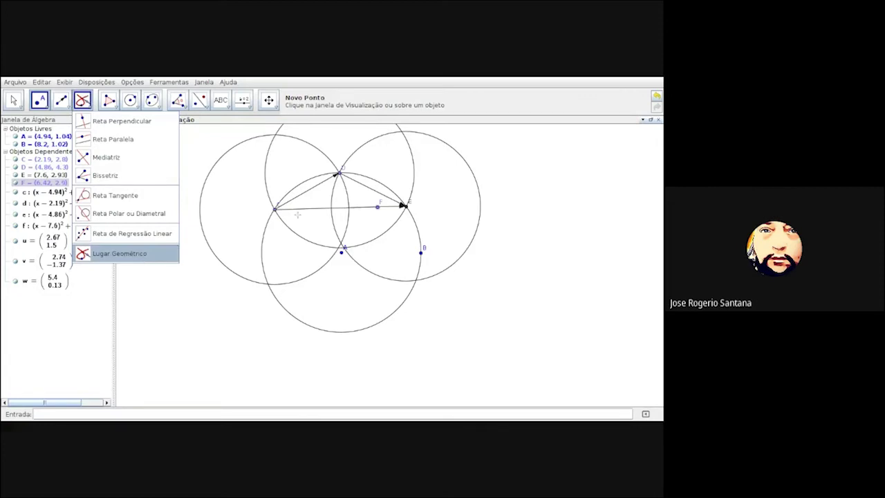
pyautogui.click(378, 207)
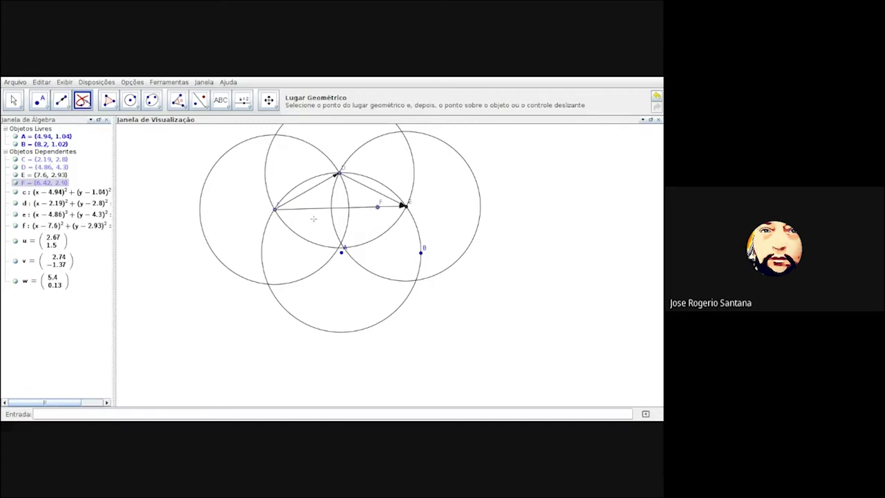
pyautogui.click(275, 210)
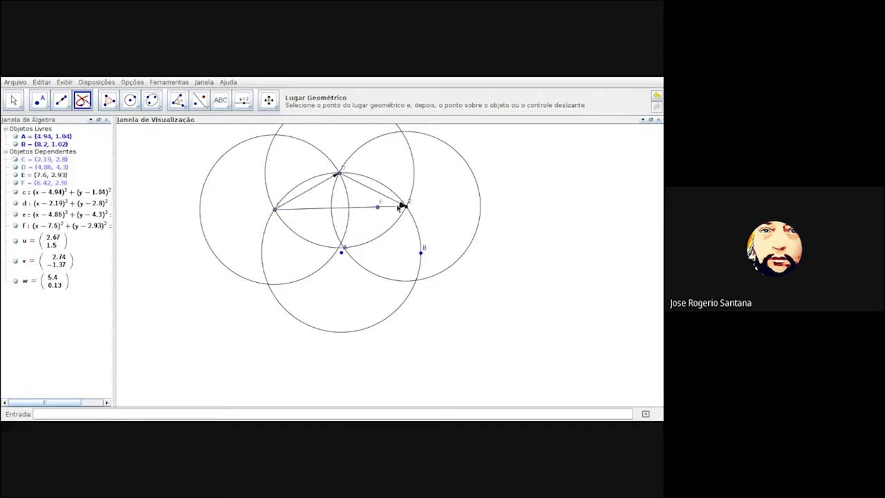
# Retry the locus of point F, using point C and then point D as the driving point.
pyautogui.click(91, 109)
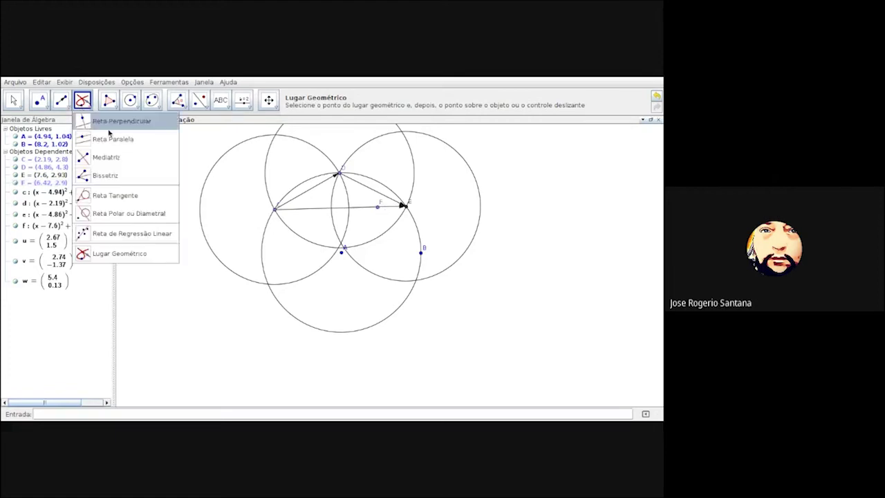
pyautogui.click(138, 255)
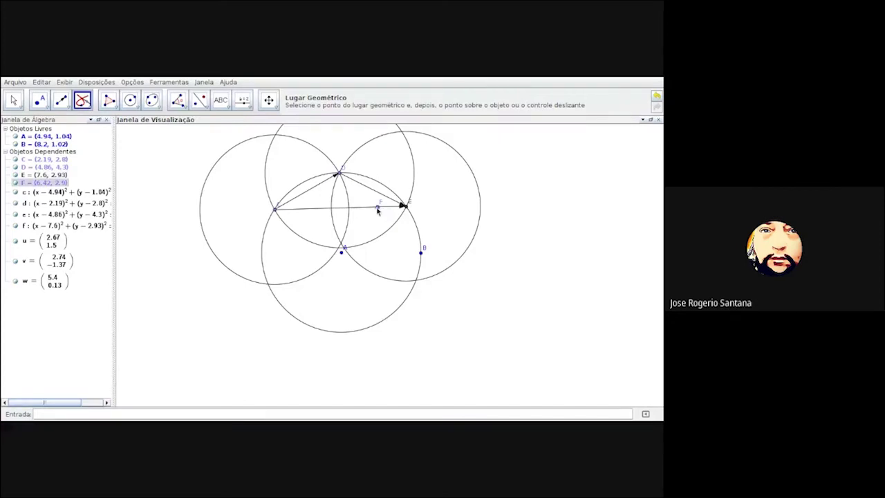
pyautogui.click(377, 210)
pyautogui.click(274, 209)
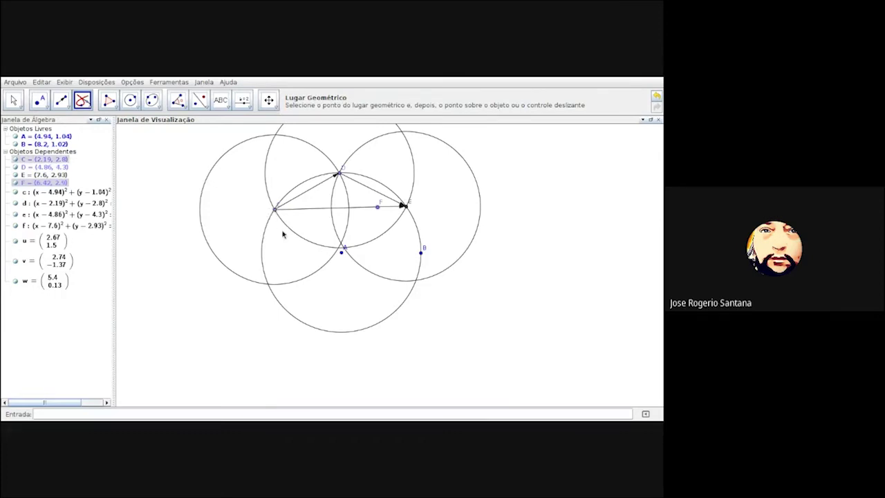
pyautogui.click(289, 208)
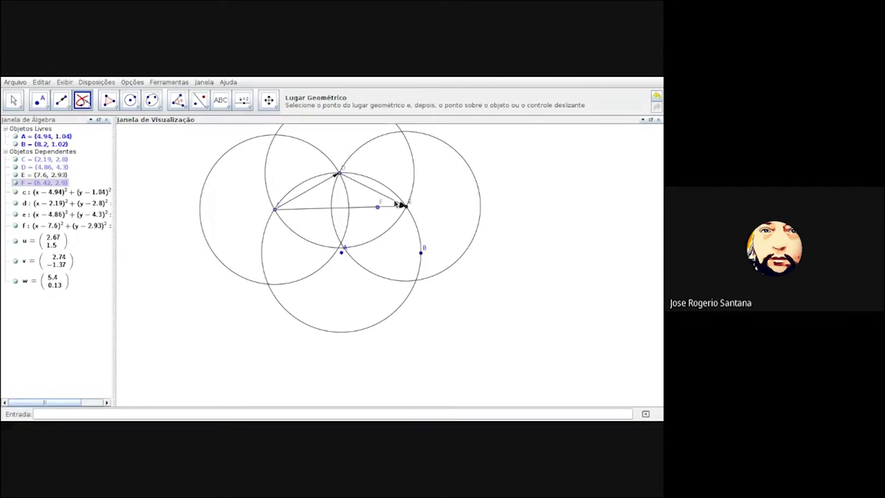
pyautogui.click(338, 174)
# Move point D along the large circle to about (6.16, 4.06).
pyautogui.click(14, 101)
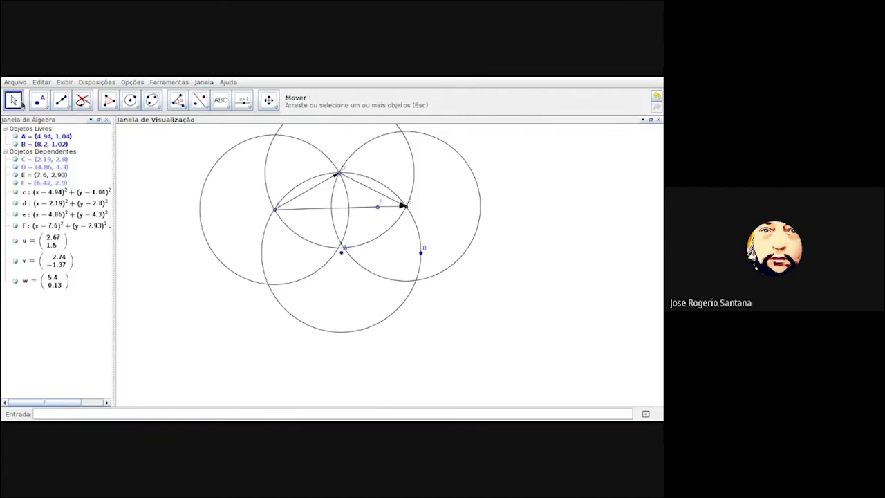
pyautogui.click(339, 173)
pyautogui.moveTo(403, 205); pyautogui.dragTo(418, 266)
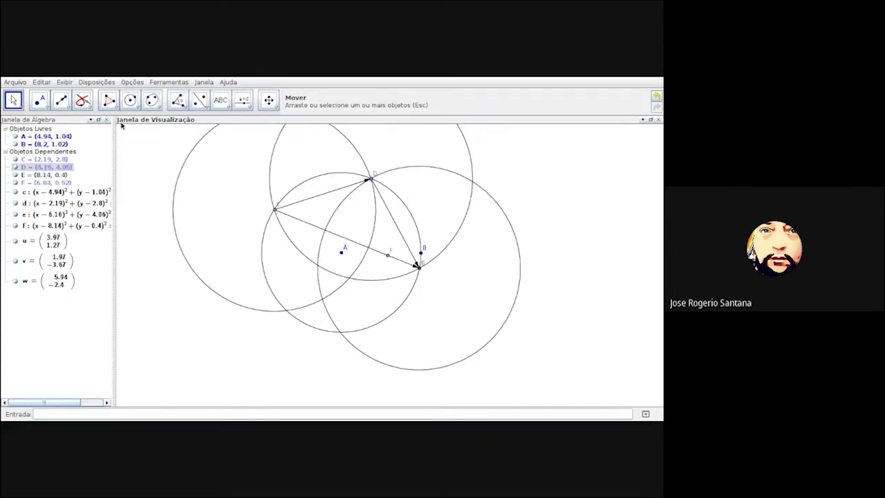
# Try again to create the locus of point F driven by point C, with D in its new position.
pyautogui.click(84, 107)
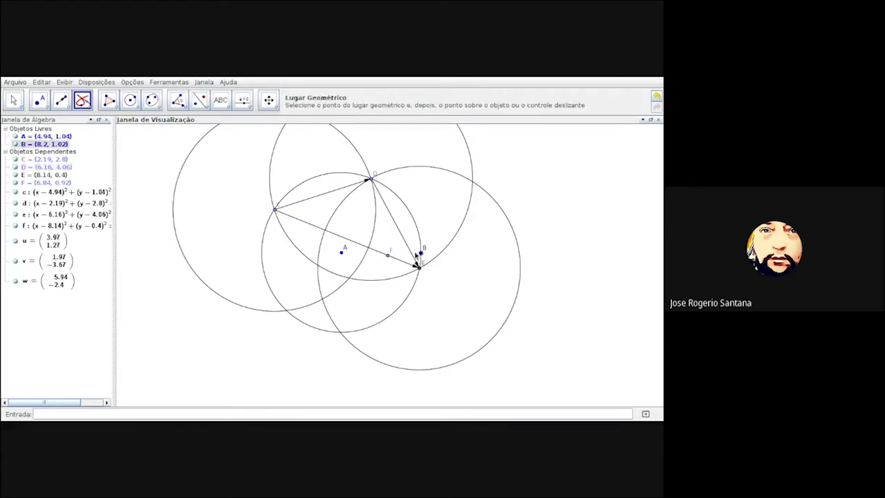
pyautogui.click(387, 257)
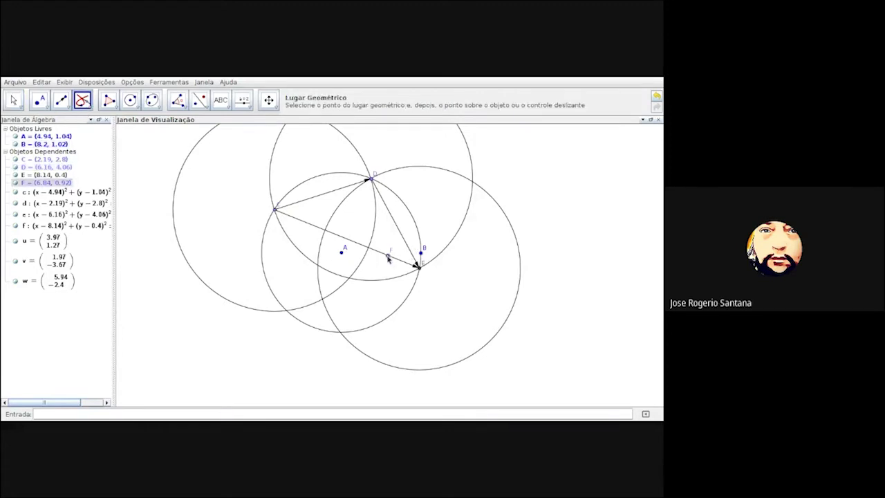
pyautogui.click(275, 210)
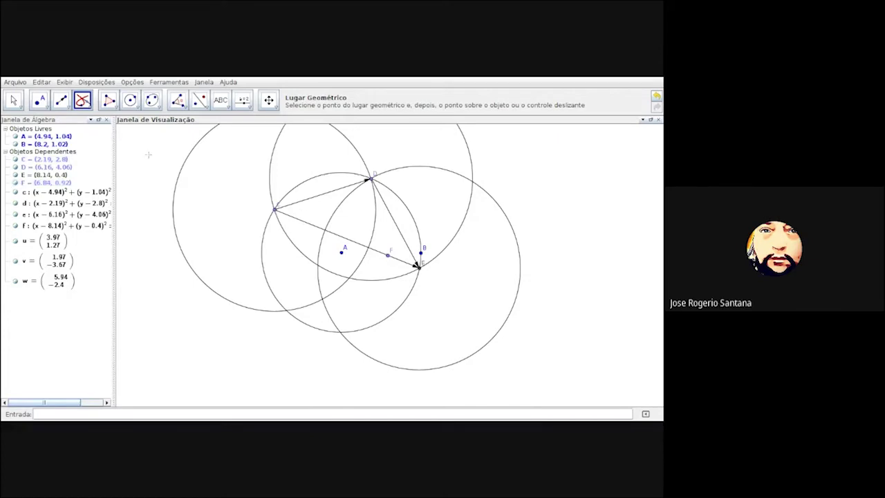
# Try to create the locus of point F with point E as the driving point.
pyautogui.click(80, 112)
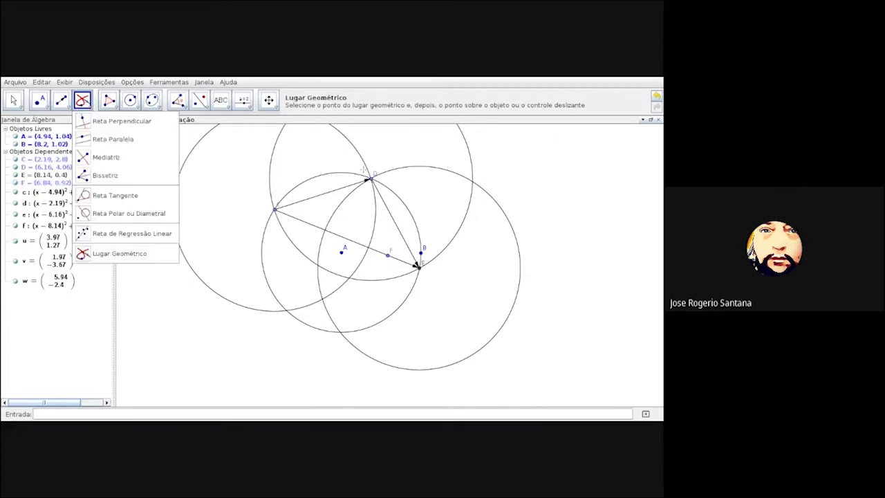
pyautogui.click(162, 256)
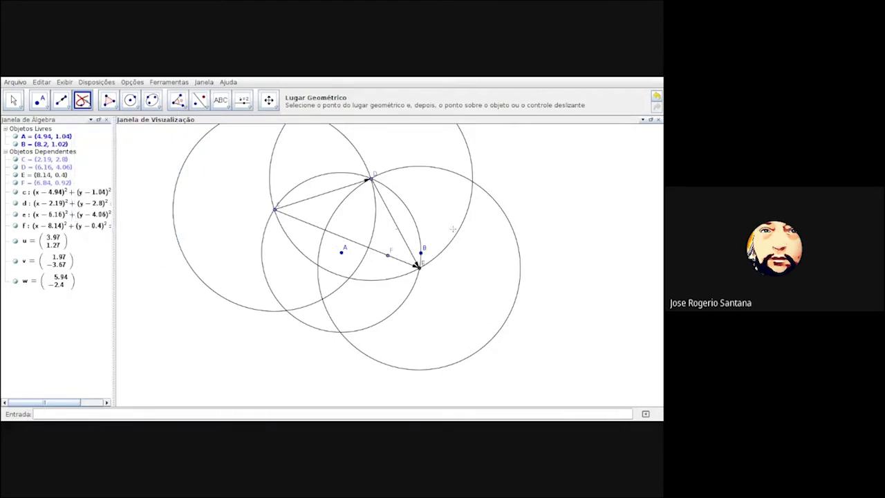
pyautogui.click(389, 257)
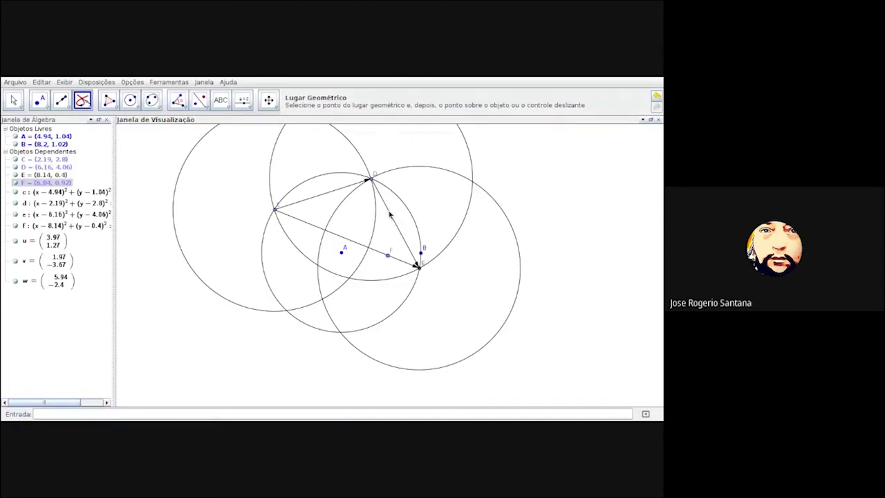
pyautogui.click(419, 268)
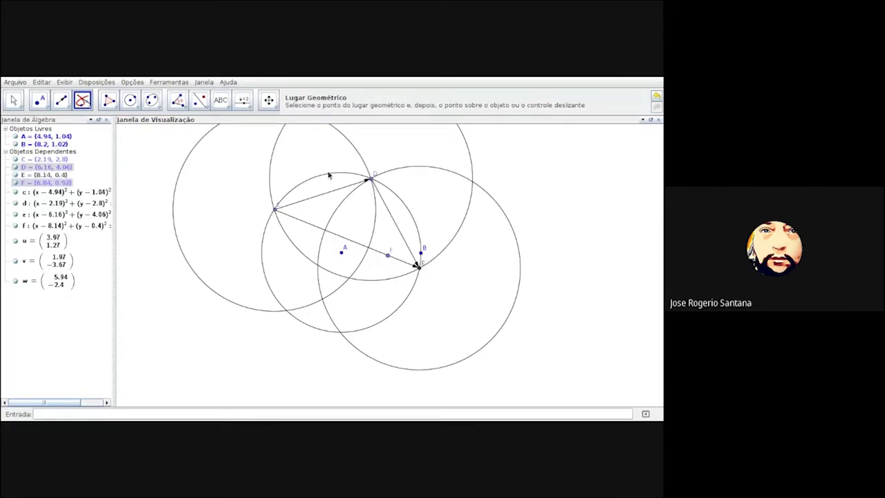
pyautogui.scroll(-2, 314, 222)
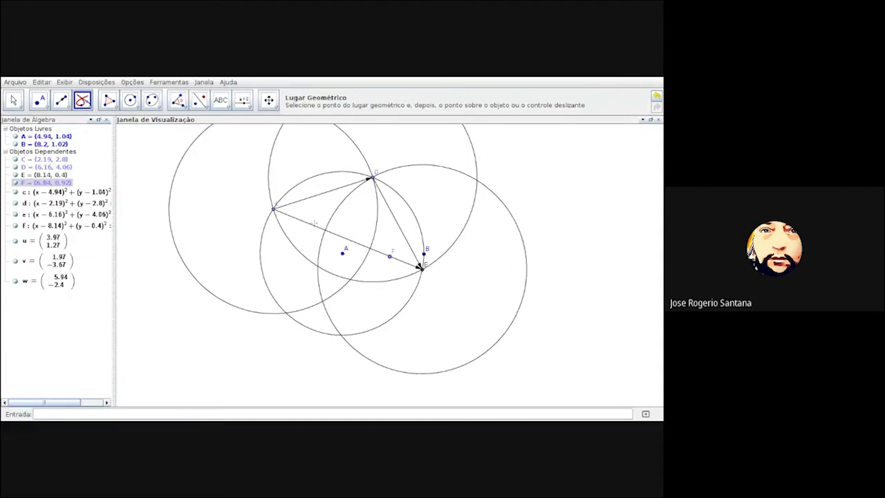
pyautogui.scroll(-1, 314, 223)
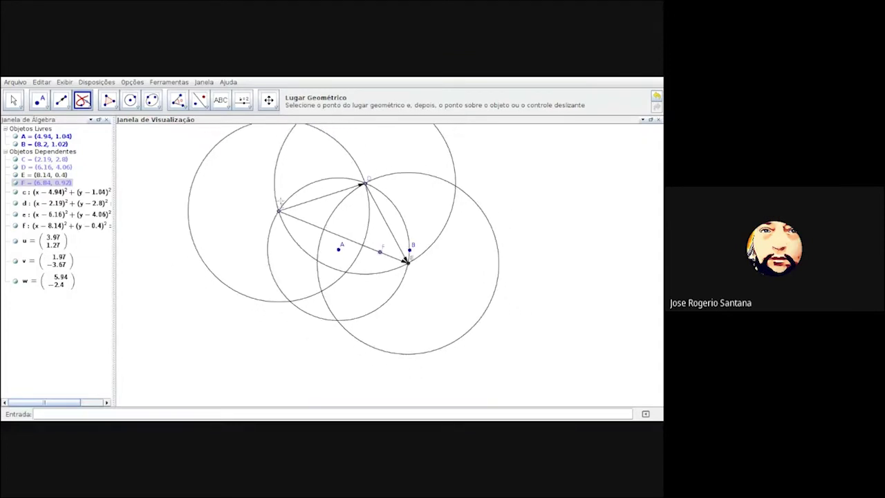
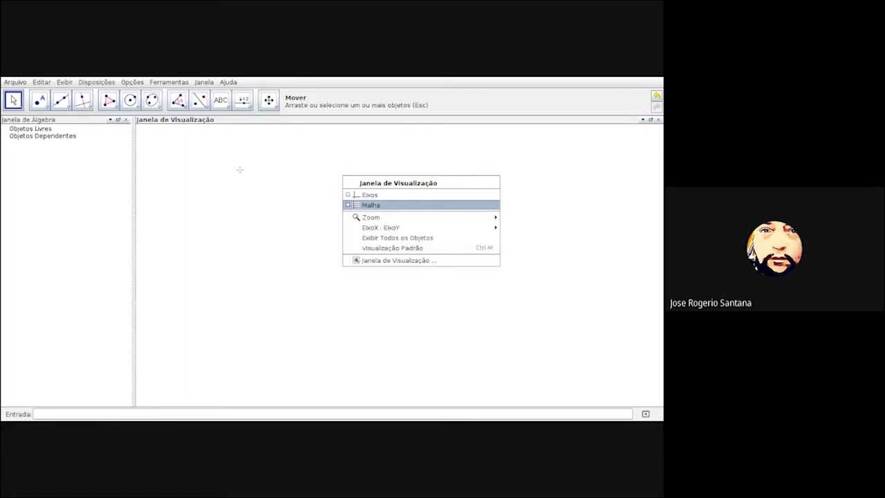
pyautogui.press('Return')
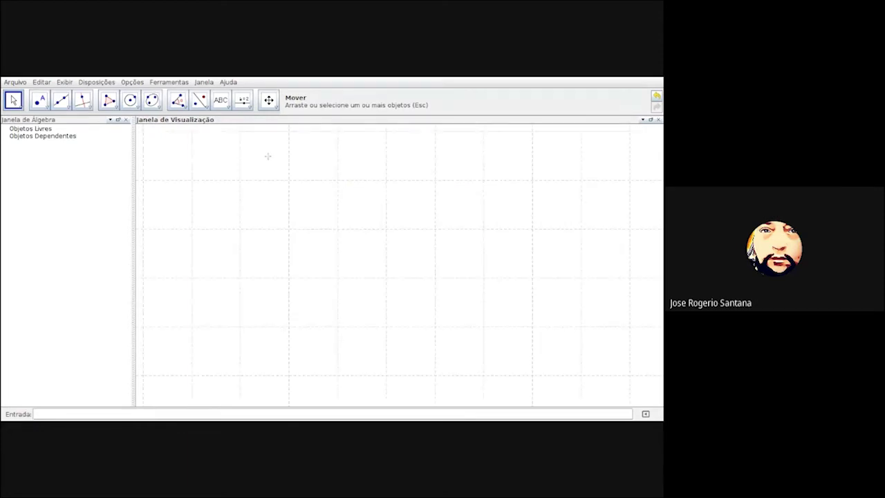
pyautogui.rightClick(264, 157)
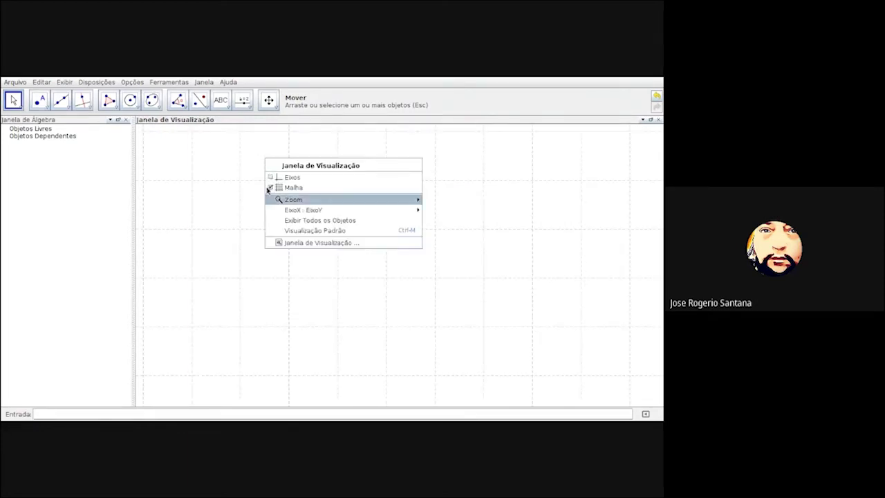
pyautogui.click(293, 187)
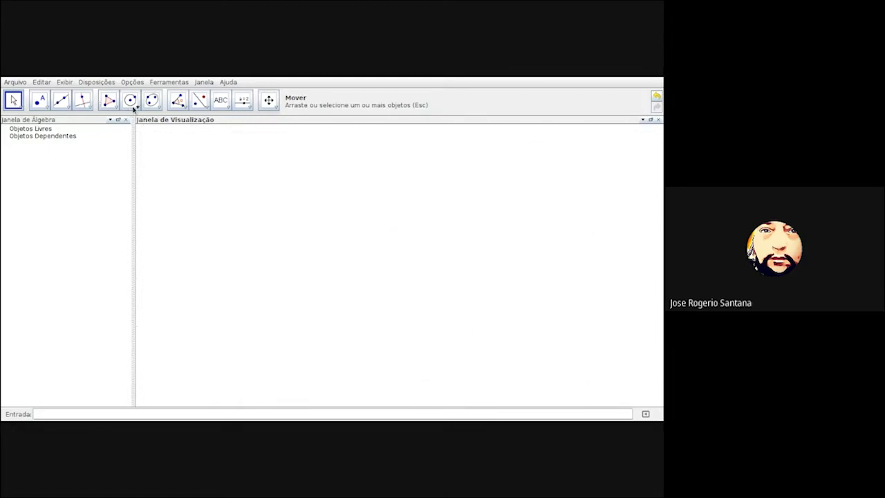
# Draw a circle centred at about (2.18, 1.14) and move its defining point B to about (5, -1.06).
pyautogui.click(133, 108)
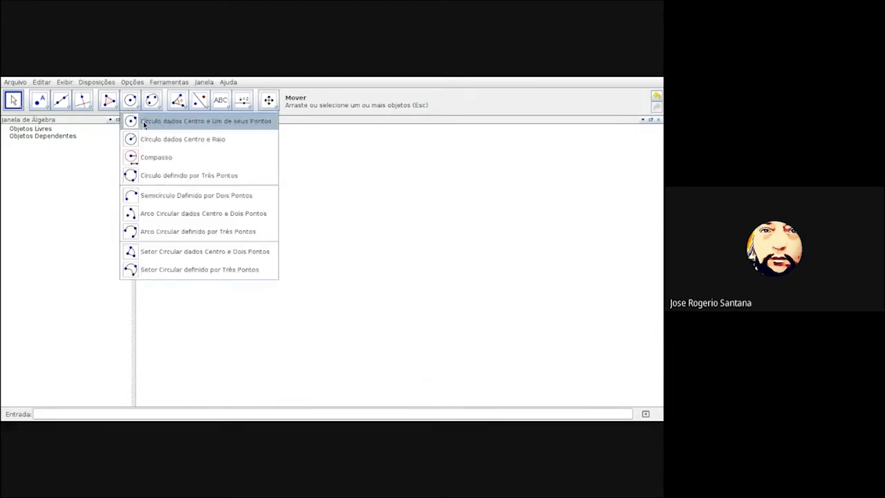
pyautogui.click(144, 123)
pyautogui.click(293, 250)
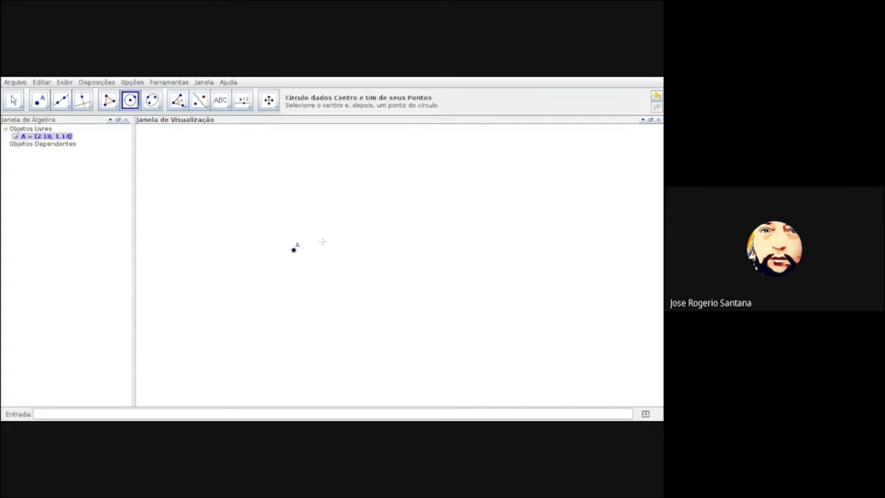
pyautogui.click(361, 211)
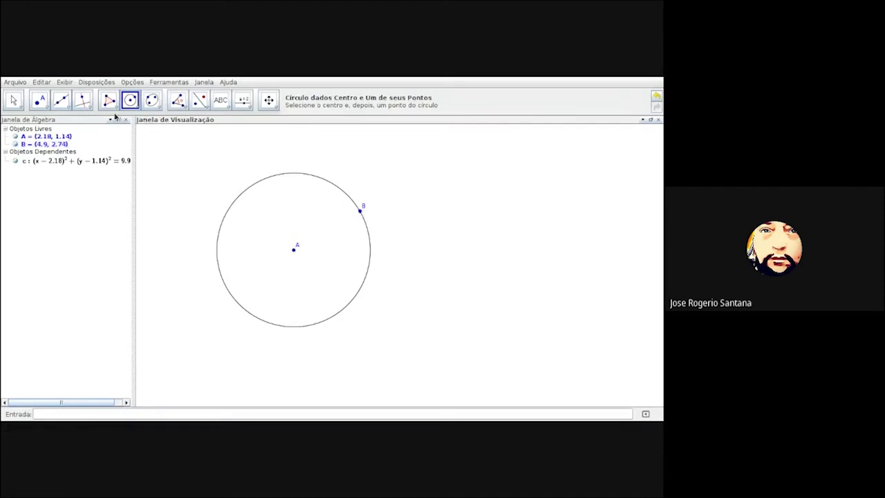
pyautogui.click(12, 104)
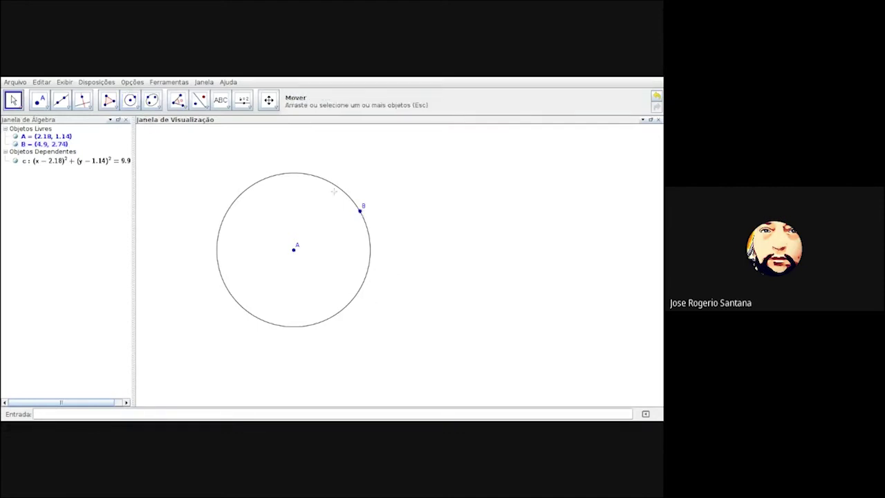
pyautogui.moveTo(360, 210); pyautogui.dragTo(362, 302)
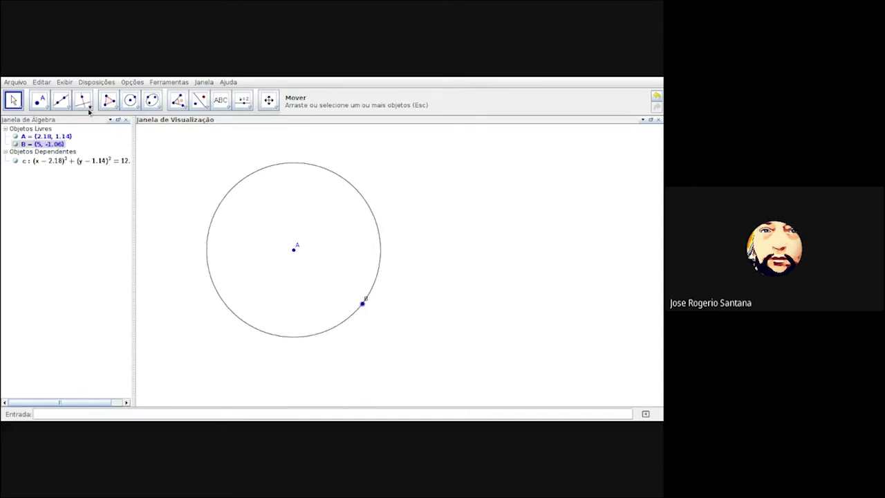
# Draw two equal circles centred on the large circle at about (-0.07, 3.92) and (1.15, 4.56), each passing through the other's centre.
pyautogui.click(130, 101)
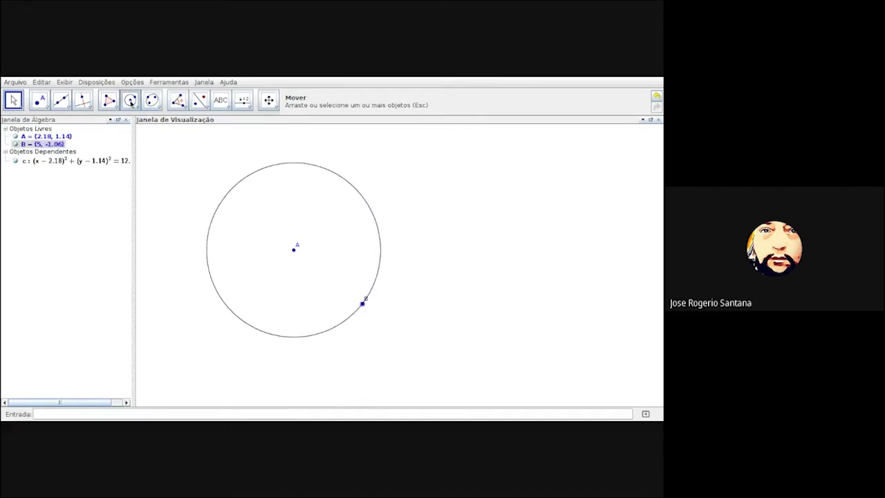
pyautogui.click(238, 182)
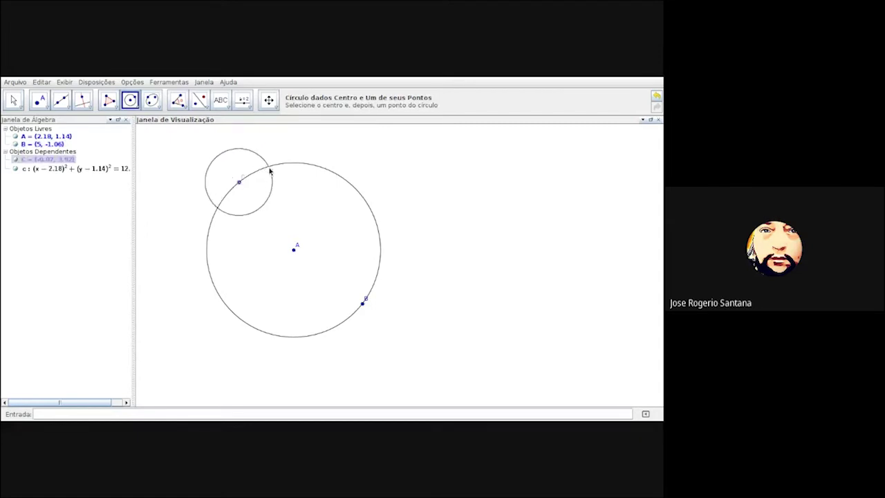
pyautogui.click(269, 168)
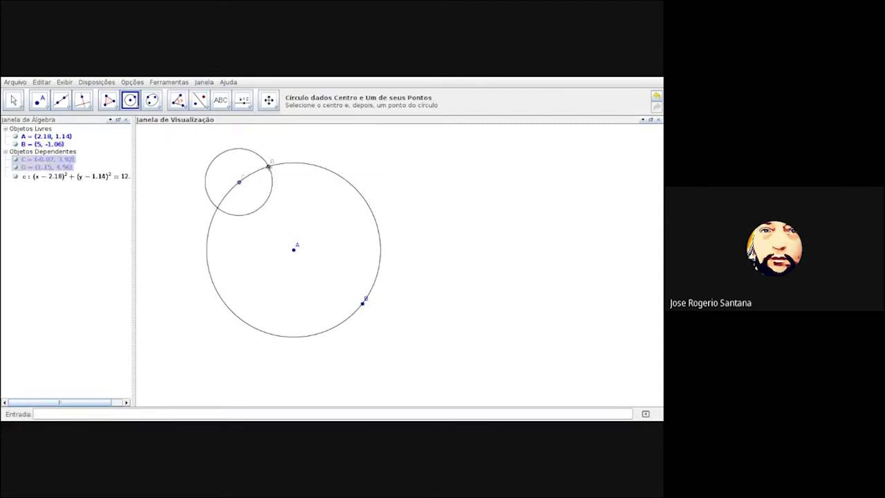
pyautogui.click(270, 168)
pyautogui.click(239, 182)
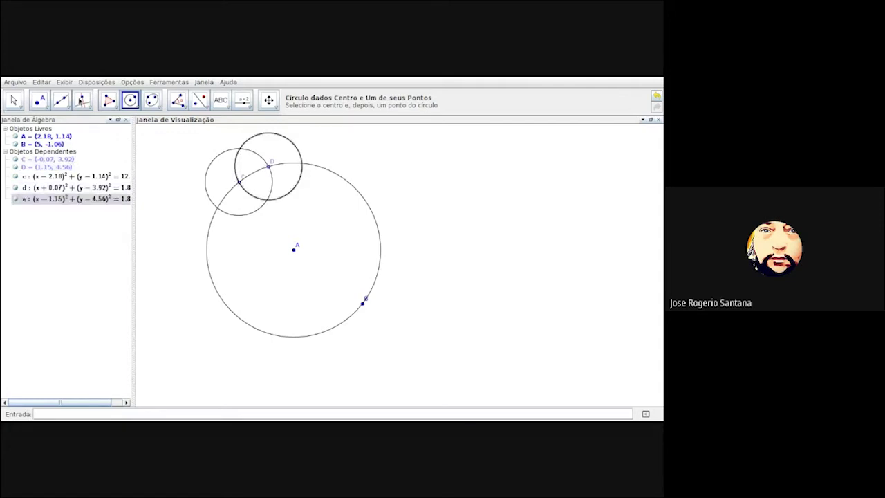
# Create the intersection points of the large circle and the small circle centred at D.
pyautogui.click(43, 102)
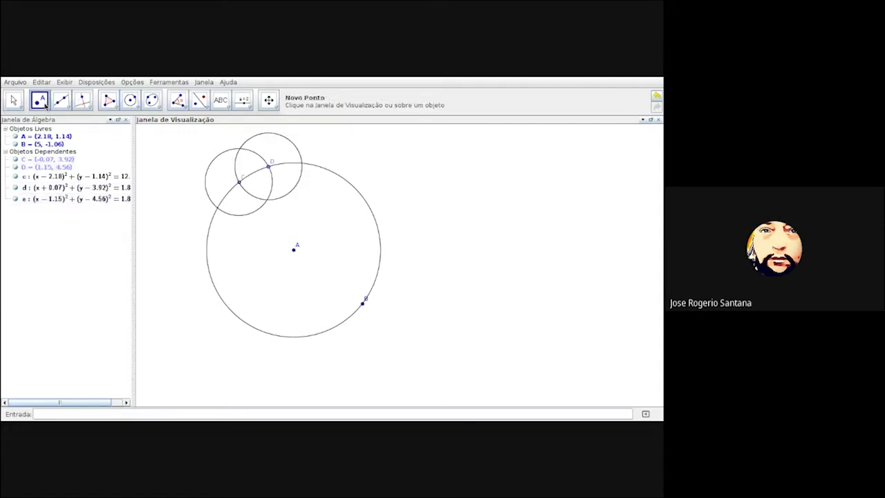
pyautogui.click(46, 109)
pyautogui.click(67, 181)
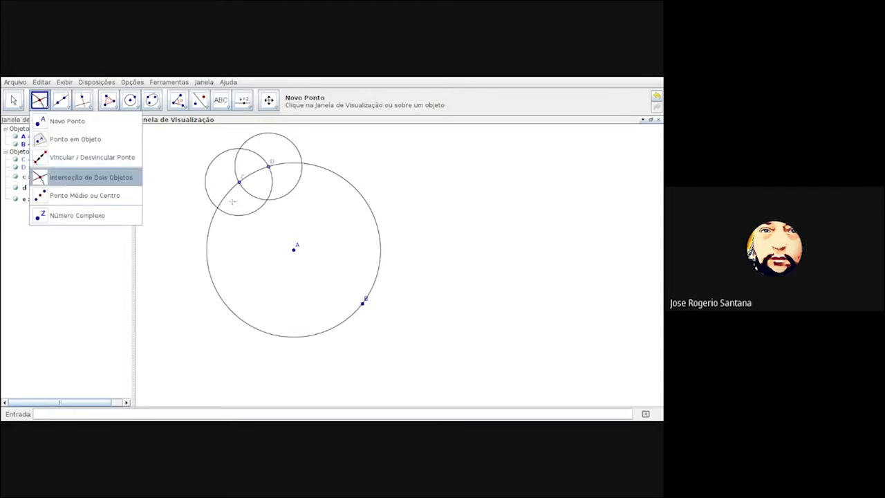
pyautogui.click(302, 159)
pyautogui.click(289, 164)
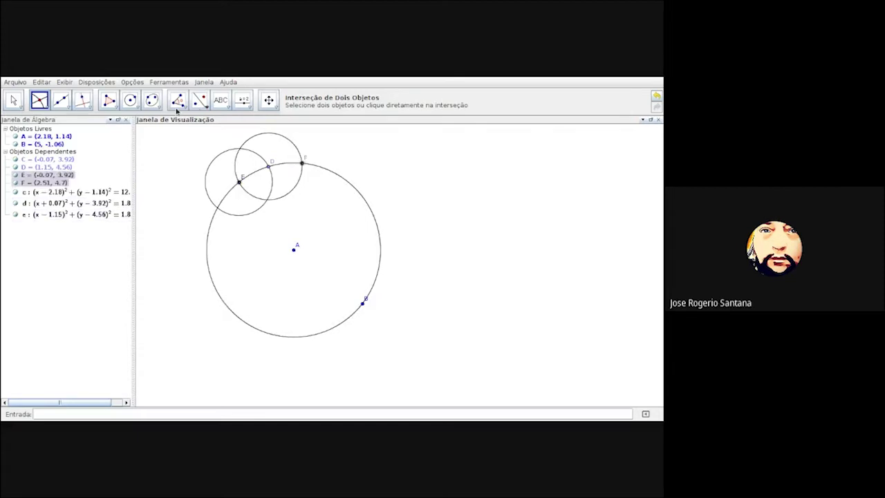
# Draw a circle centred at point F that passes through point D.
pyautogui.click(131, 101)
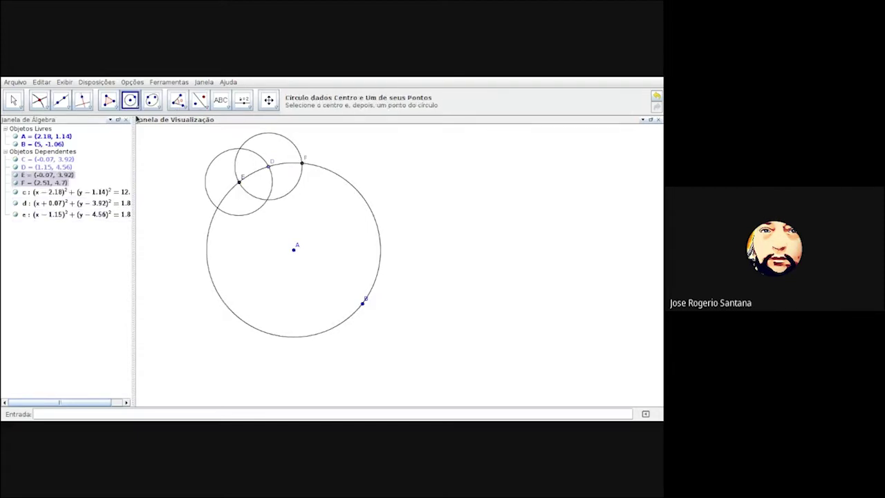
pyautogui.click(302, 163)
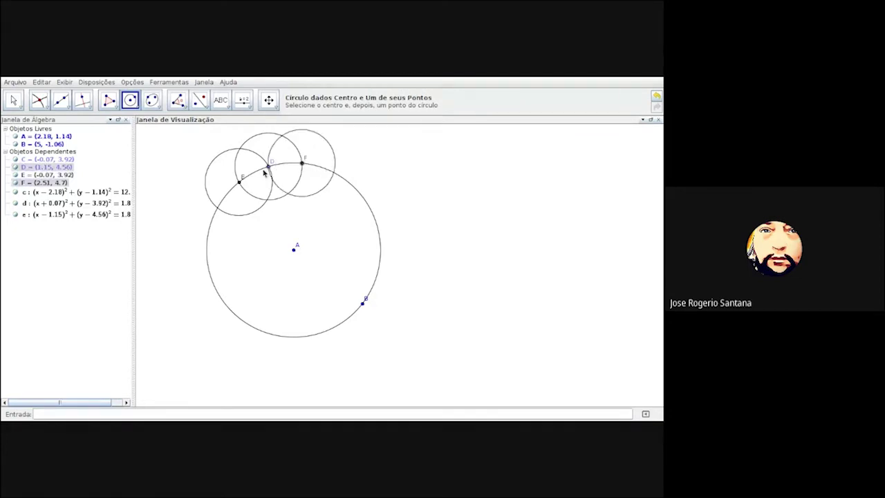
pyautogui.click(267, 169)
# Draw a line through points E and F.
pyautogui.click(48, 106)
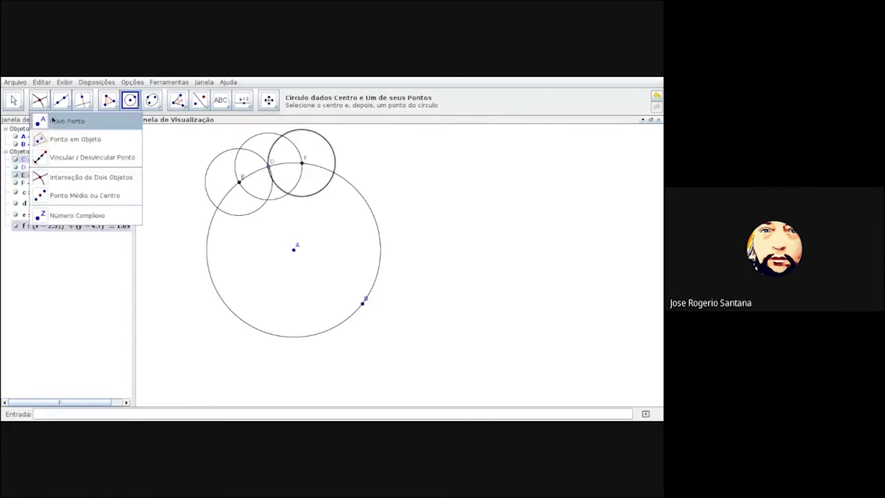
pyautogui.click(68, 106)
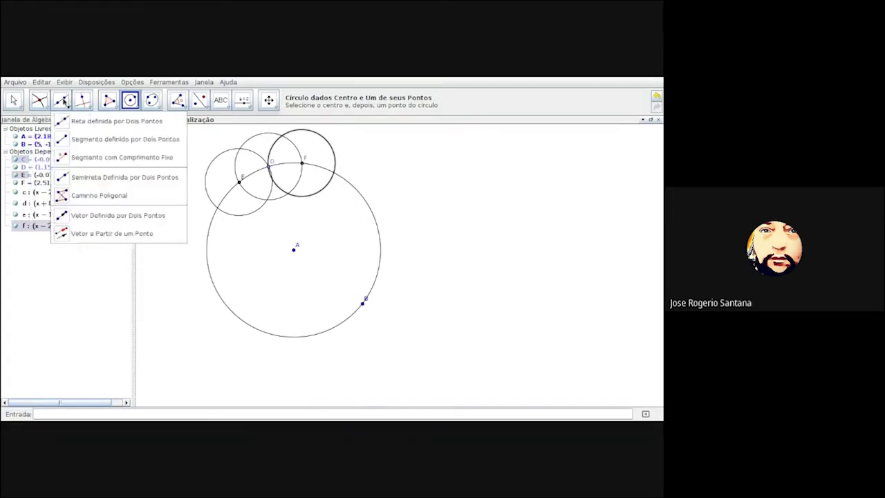
pyautogui.click(62, 124)
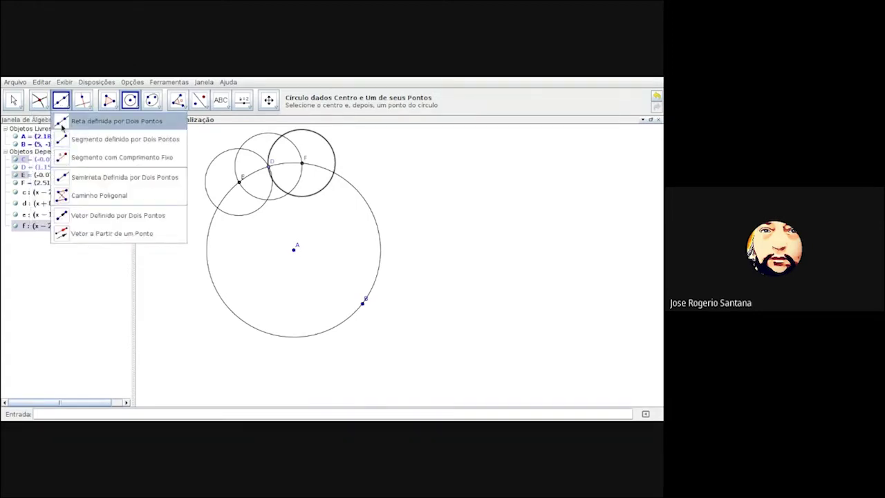
pyautogui.click(240, 182)
pyautogui.click(303, 163)
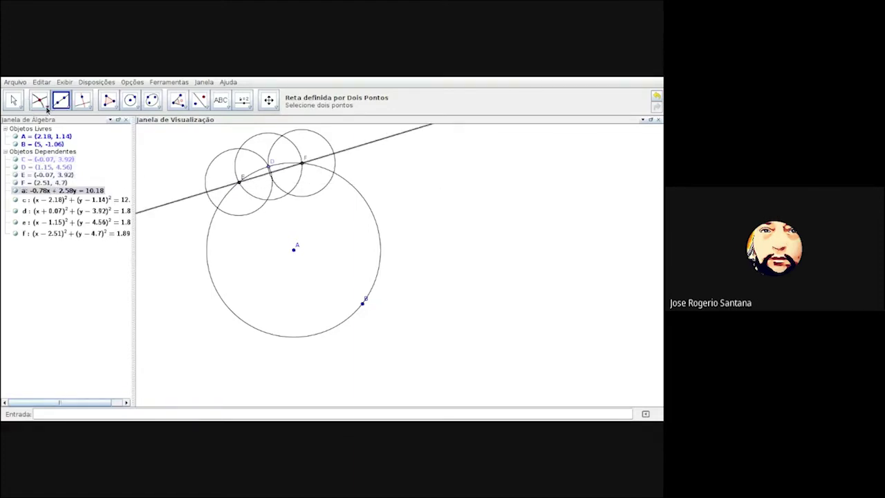
# Place a new point on line EF beyond F, at about (4.81, 5.39).
pyautogui.click(47, 108)
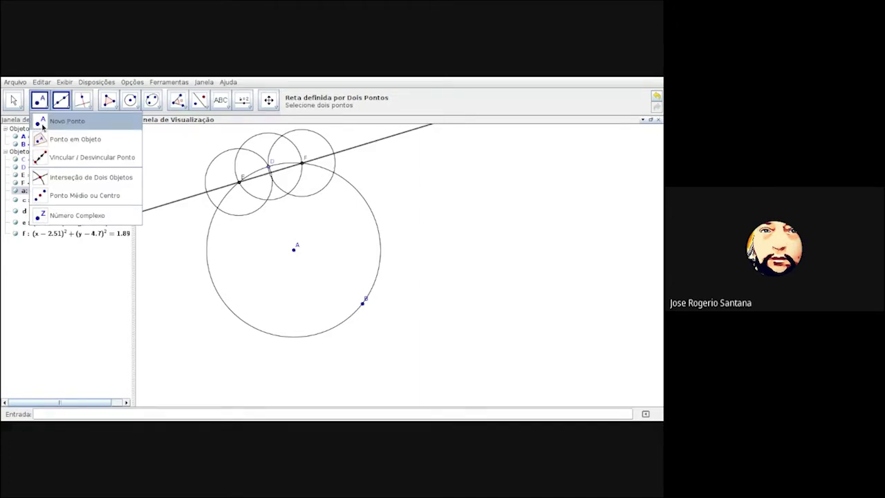
pyautogui.click(67, 121)
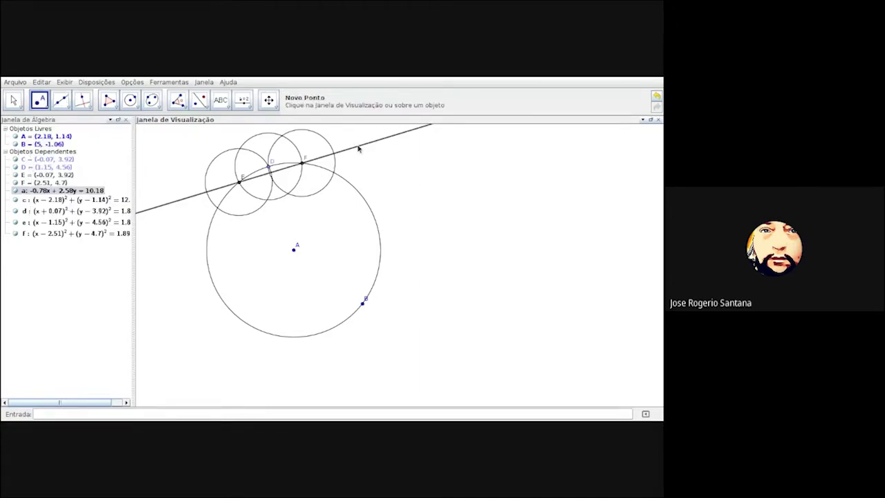
pyautogui.click(358, 147)
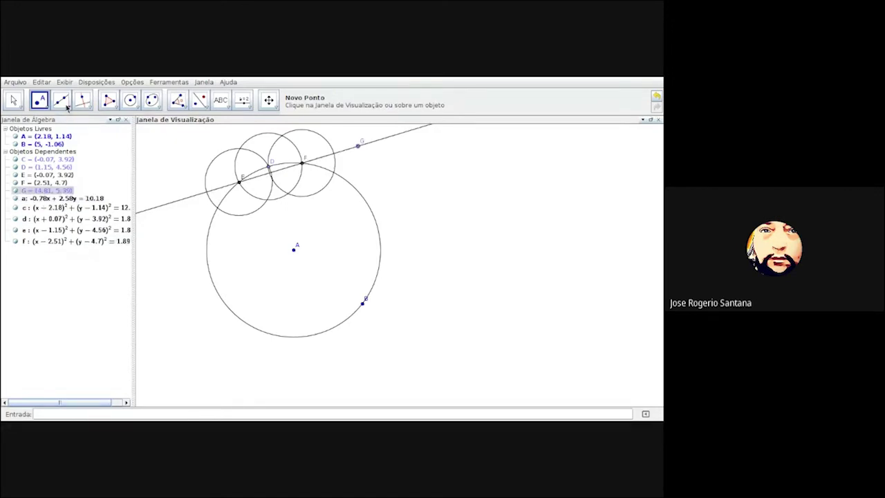
# Try to create the locus of point G driven by the coinciding points C and E.
pyautogui.click(67, 107)
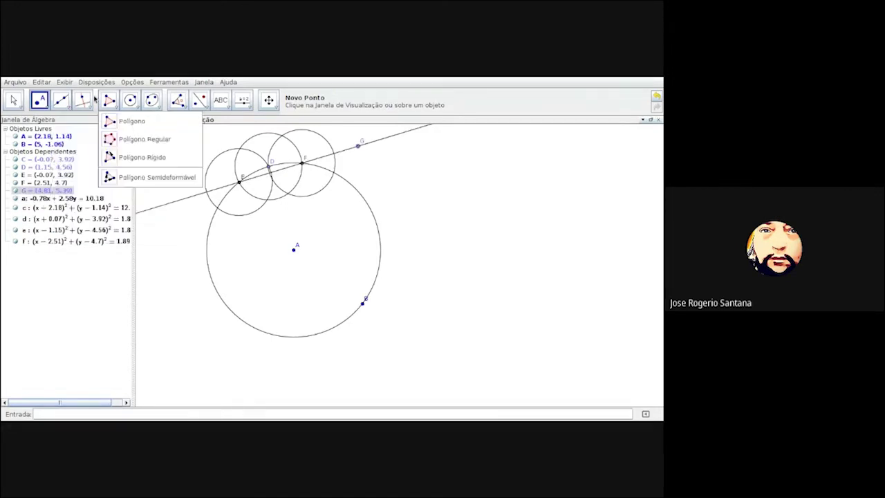
pyautogui.moveTo(88, 107)
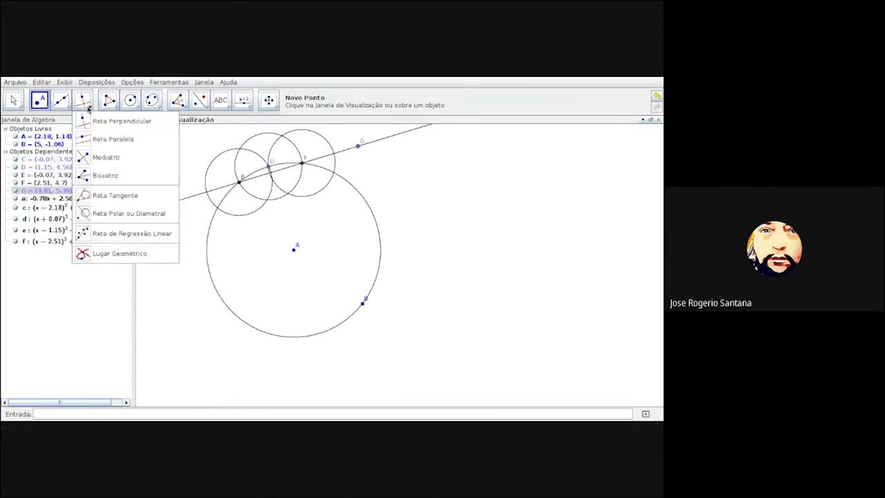
pyautogui.click(109, 254)
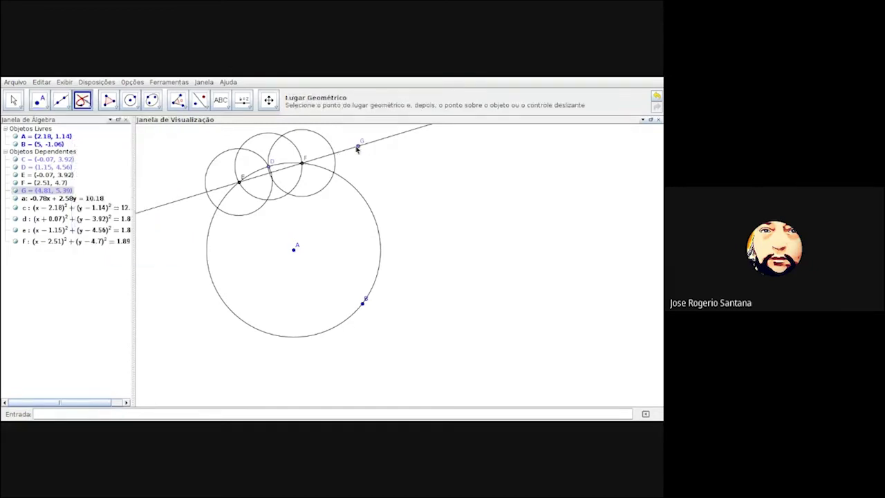
pyautogui.click(358, 147)
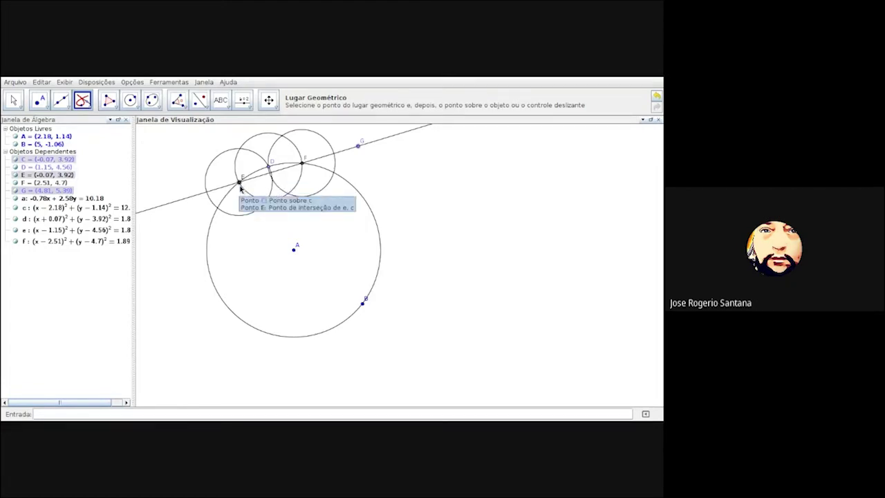
# Move point D along the large circle to about (2.16, 4.72) and point C to about (-1.26, 2.14).
pyautogui.click(20, 108)
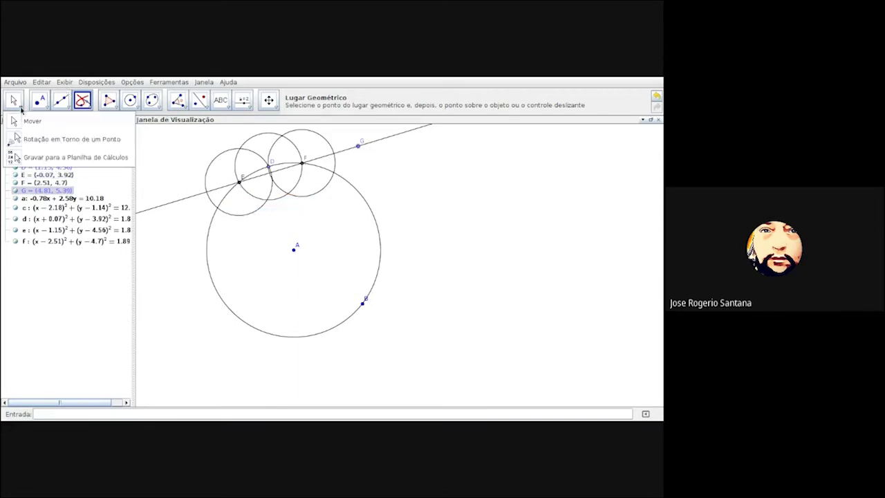
pyautogui.click(31, 121)
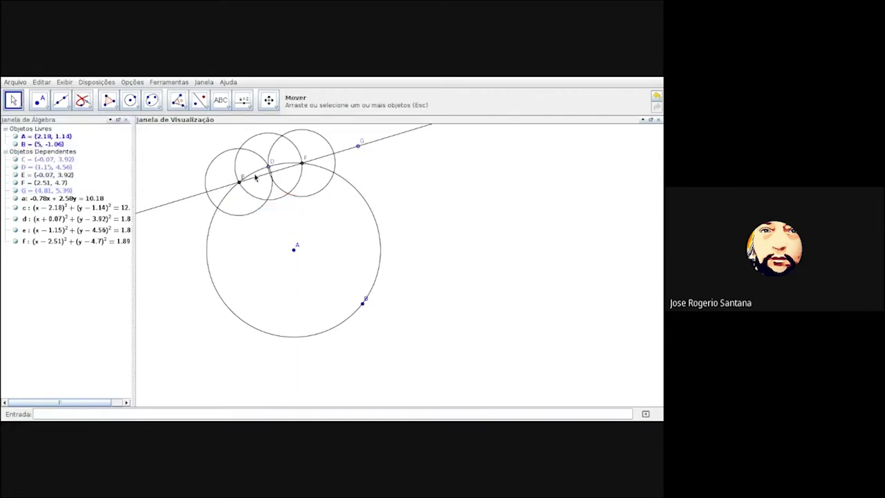
pyautogui.moveTo(269, 168); pyautogui.dragTo(278, 171)
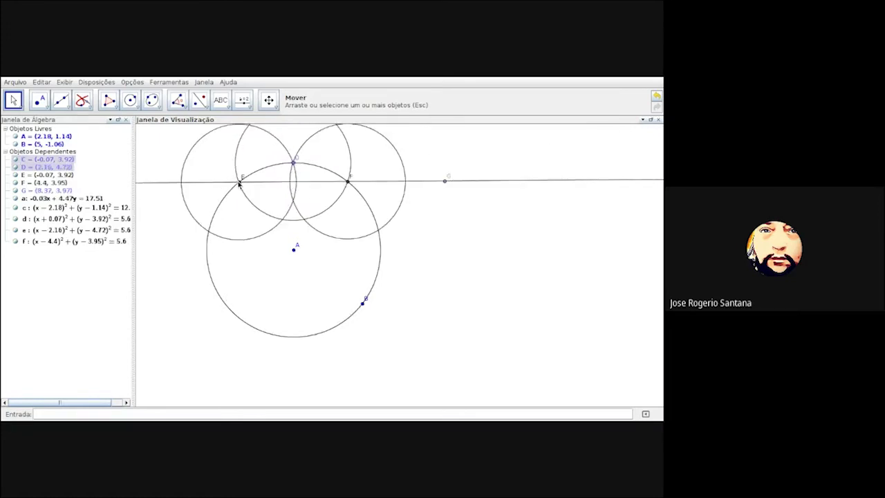
pyautogui.moveTo(240, 184); pyautogui.dragTo(207, 228)
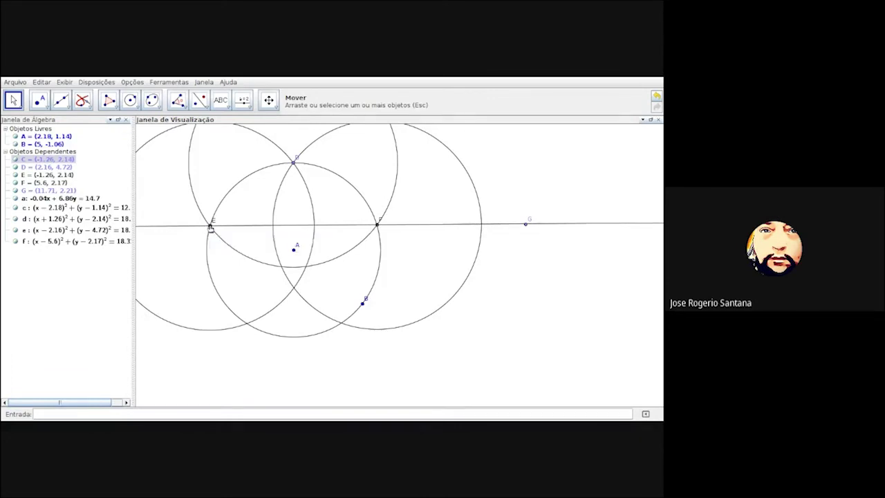
# Hide point E, which coincides with point C.
pyautogui.rightClick(211, 227)
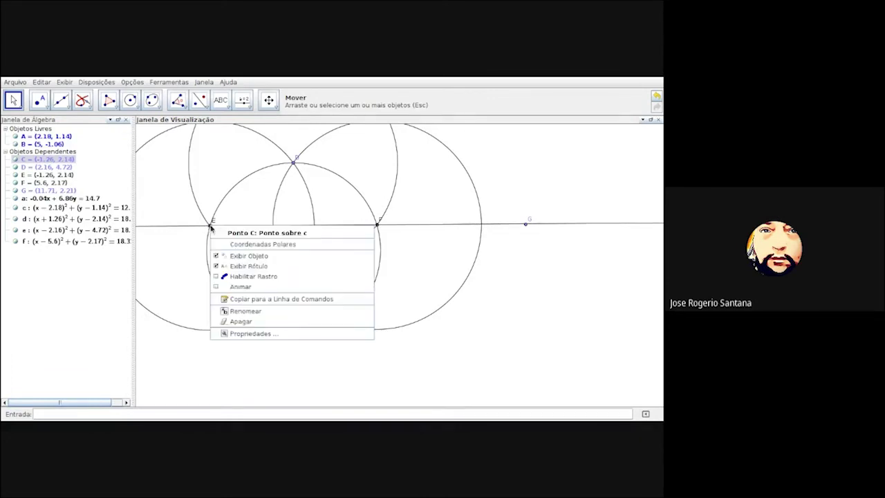
pyautogui.click(17, 176)
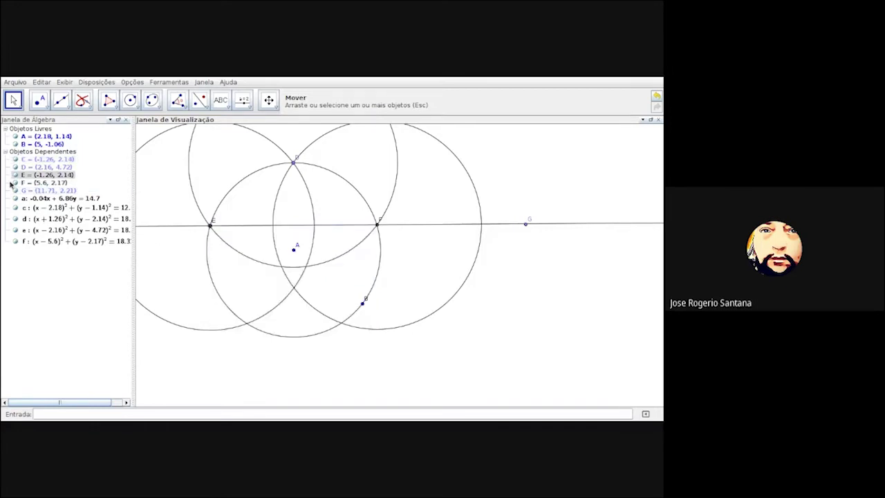
pyautogui.click(15, 176)
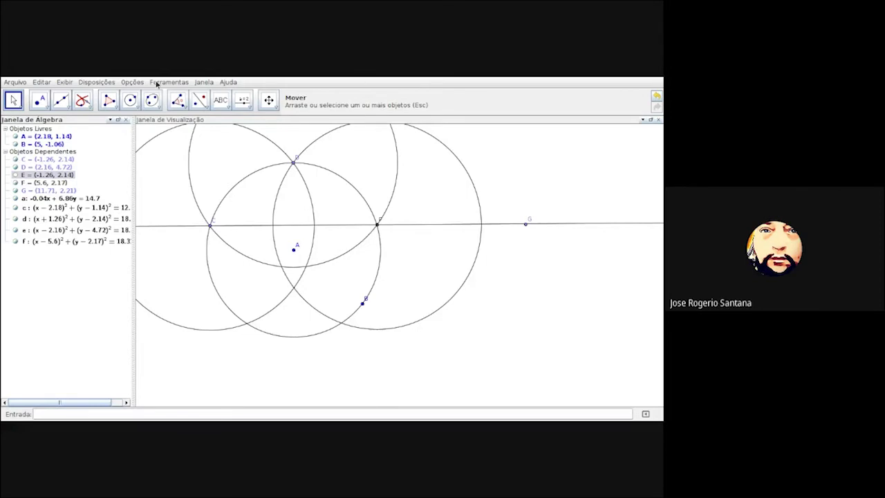
# Create the midpoint of points F and G.
pyautogui.click(60, 100)
pyautogui.click(89, 100)
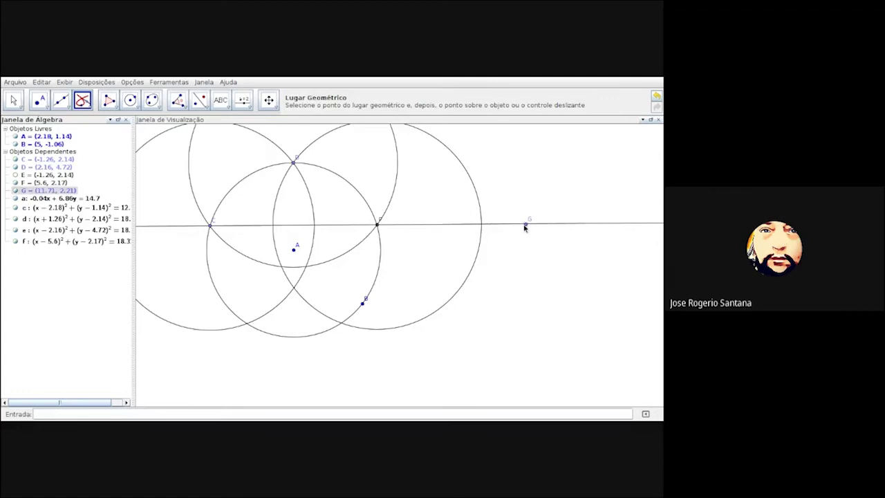
pyautogui.click(46, 108)
pyautogui.click(52, 196)
pyautogui.click(377, 225)
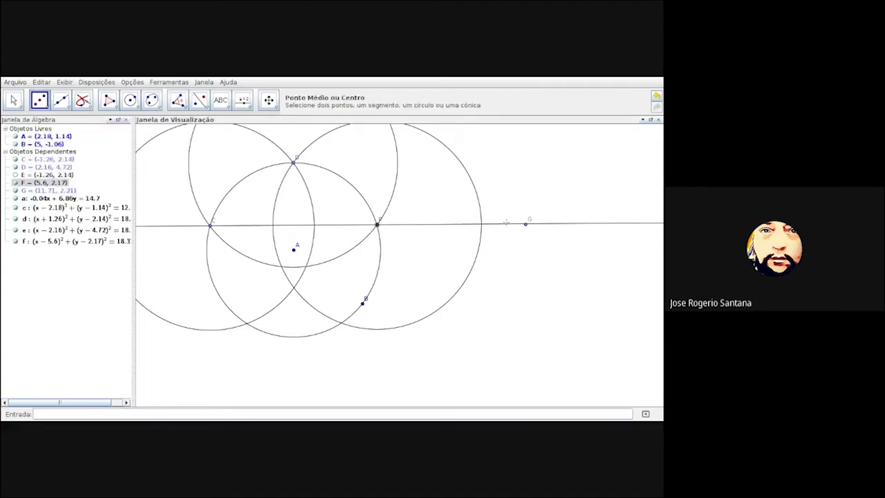
pyautogui.click(526, 223)
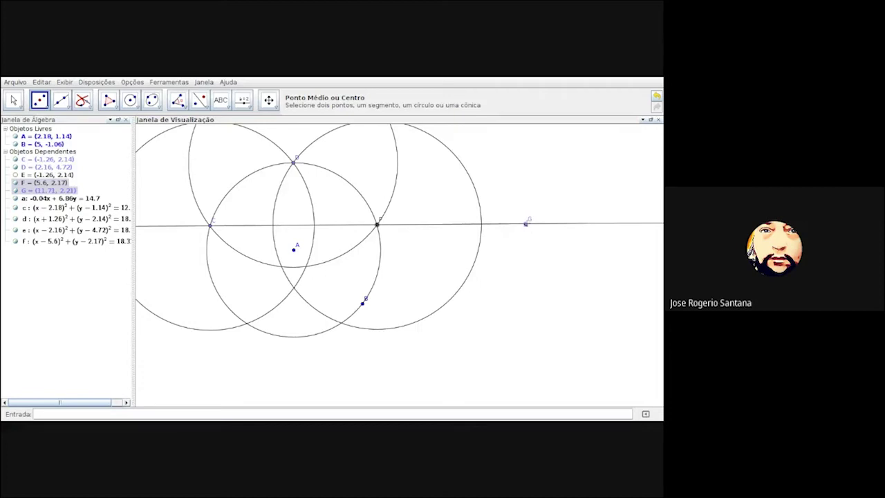
# Create the locus of midpoint H with point C as the driving point.
pyautogui.click(82, 101)
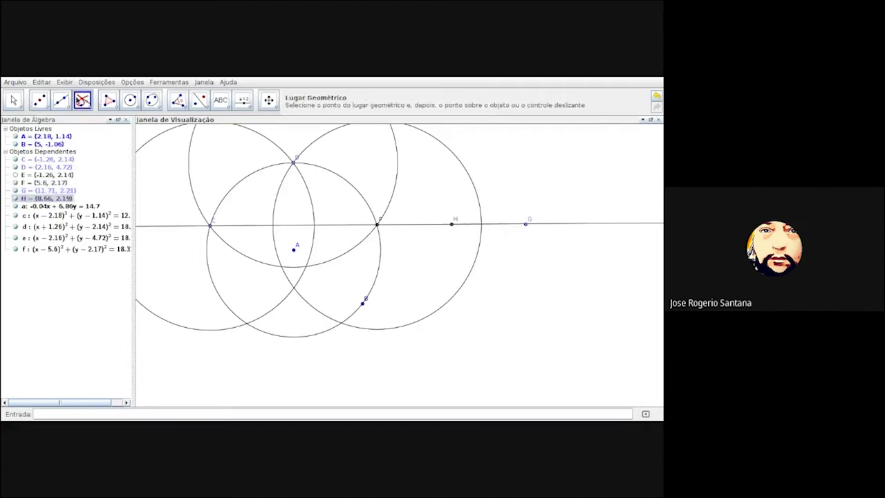
pyautogui.click(453, 224)
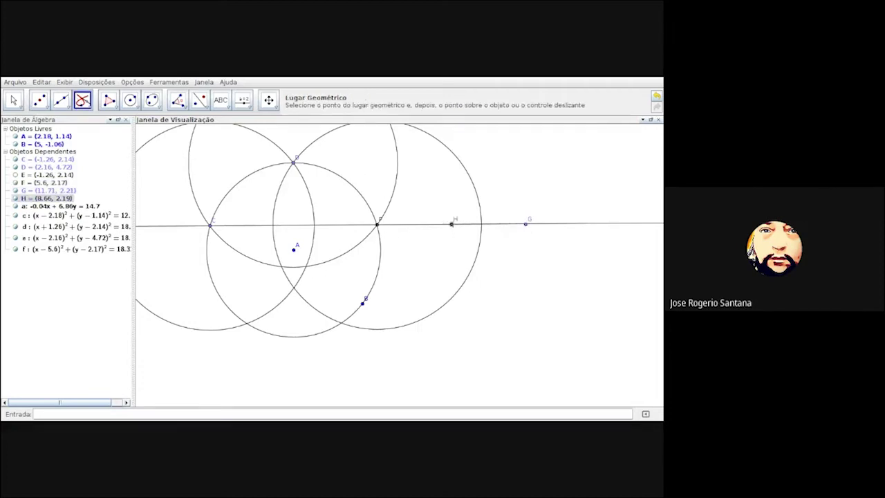
pyautogui.click(210, 227)
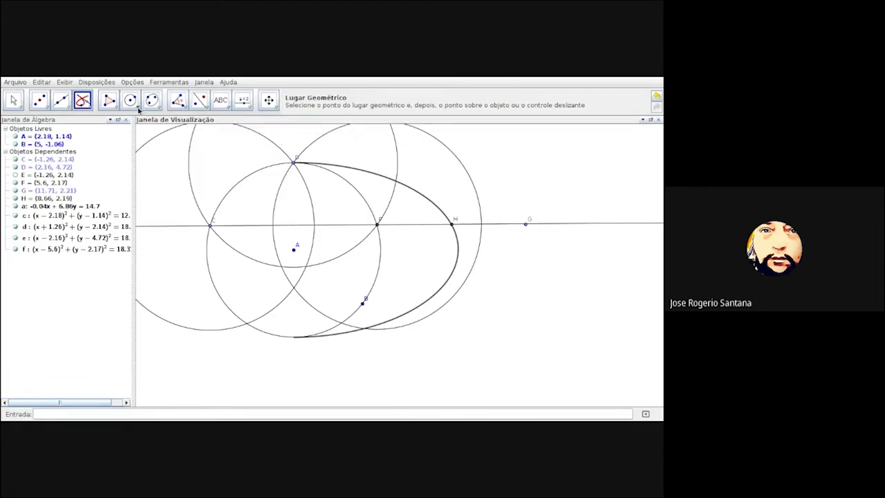
# Draw a line through centre A and point D.
pyautogui.click(70, 107)
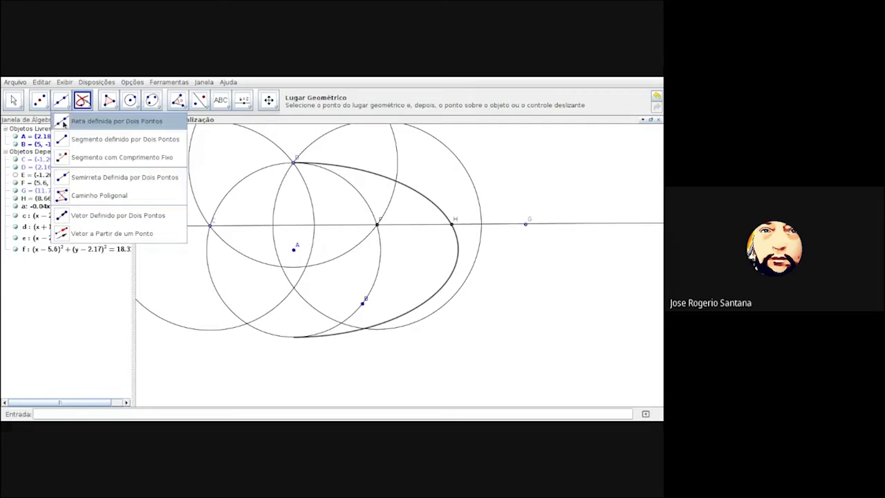
pyautogui.click(63, 123)
pyautogui.click(294, 252)
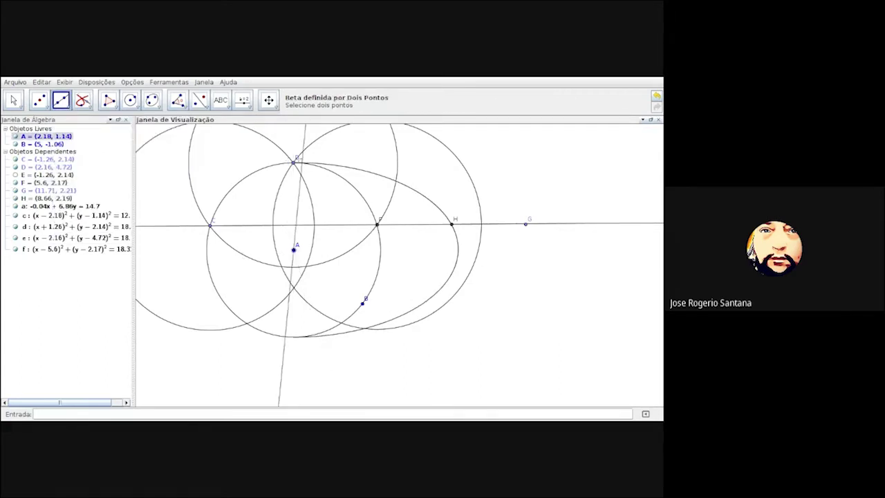
pyautogui.click(294, 162)
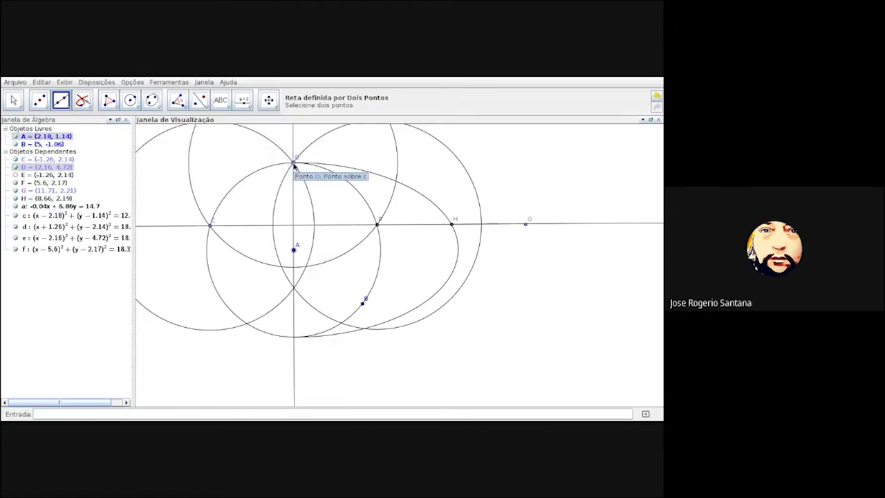
pyautogui.click(295, 162)
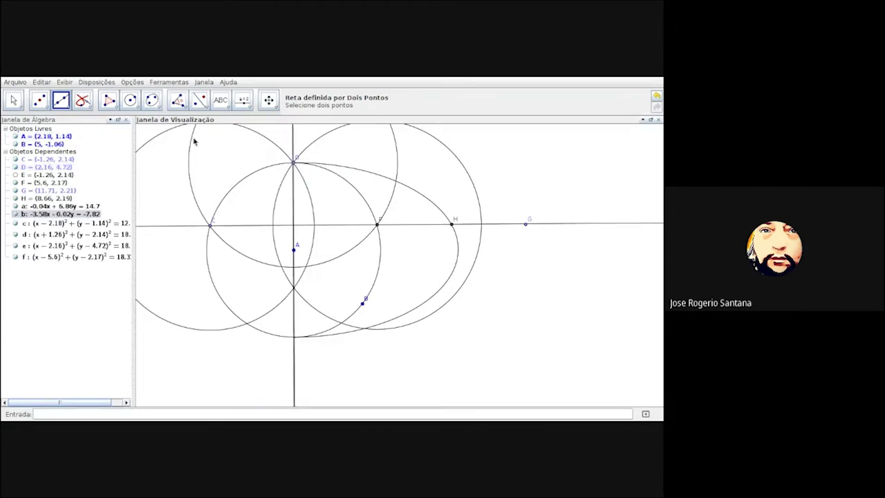
pyautogui.click(226, 195)
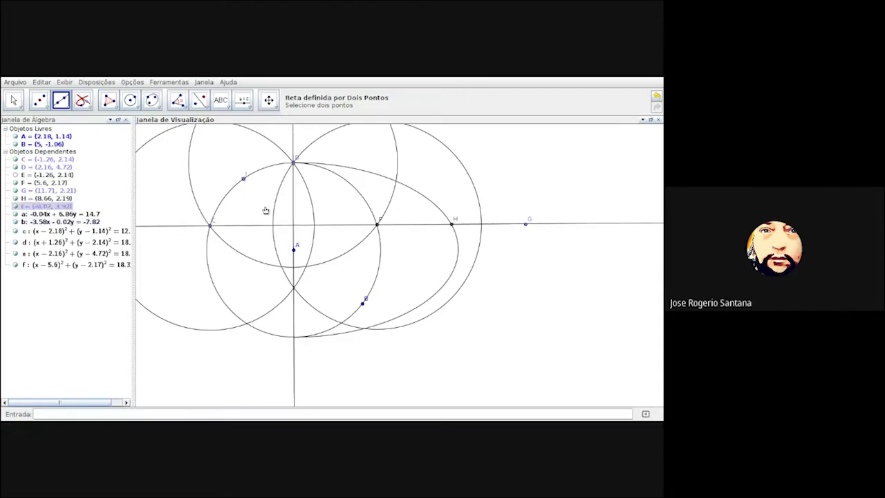
pyautogui.press('Escape')
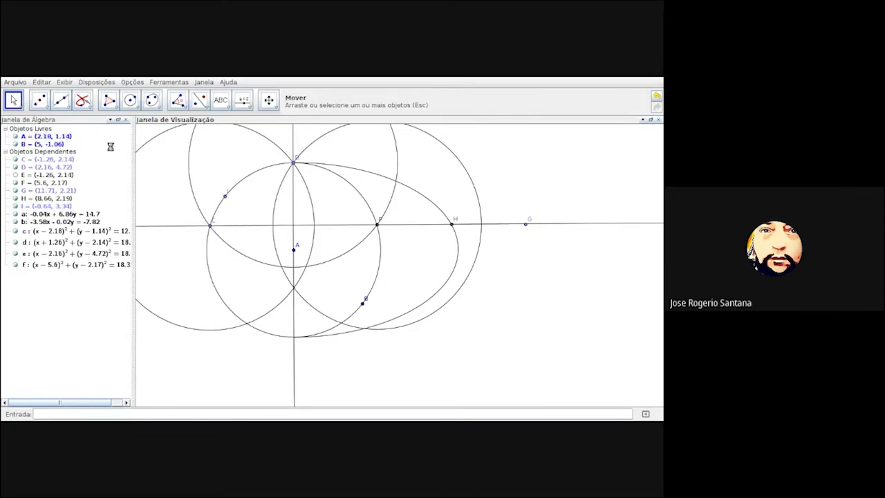
pyautogui.hotkey('ctrl', 'z')
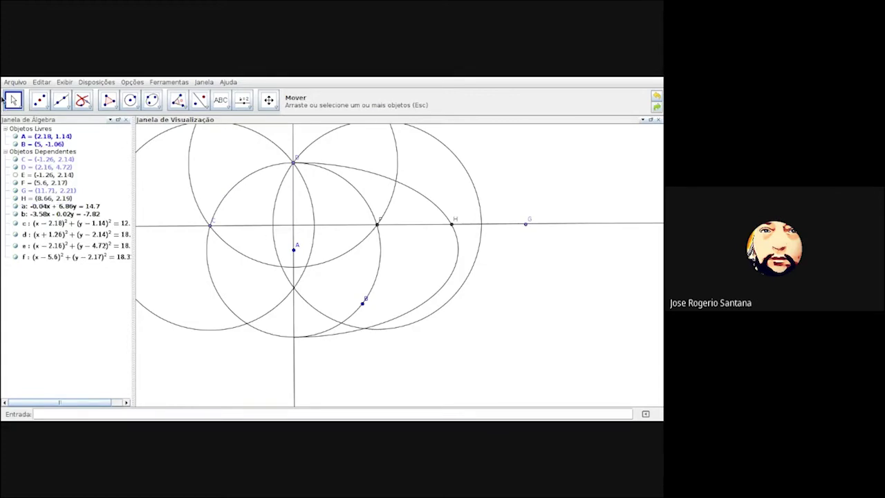
# Move the base circle so its centre A is at about (5.6, 0.48), and shrink it by moving B to about (7.48, -1.04).
pyautogui.click(240, 185)
pyautogui.moveTo(284, 215); pyautogui.dragTo(339, 194)
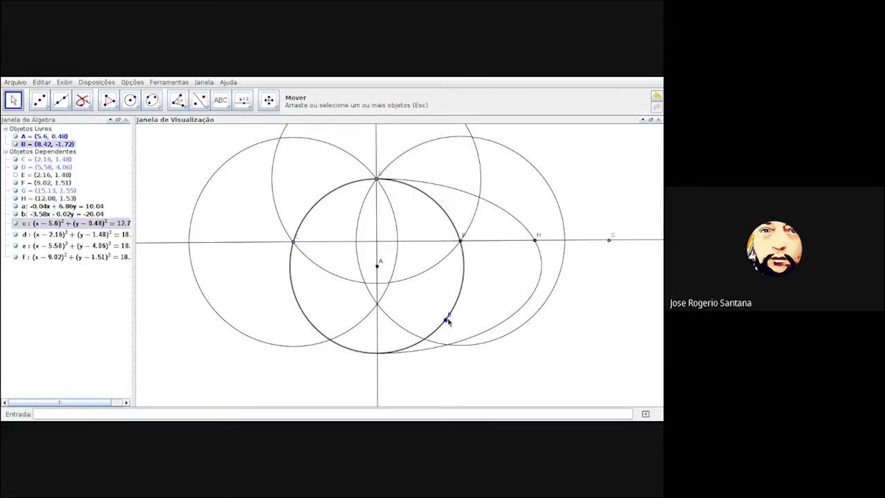
pyautogui.moveTo(447, 319); pyautogui.dragTo(423, 305)
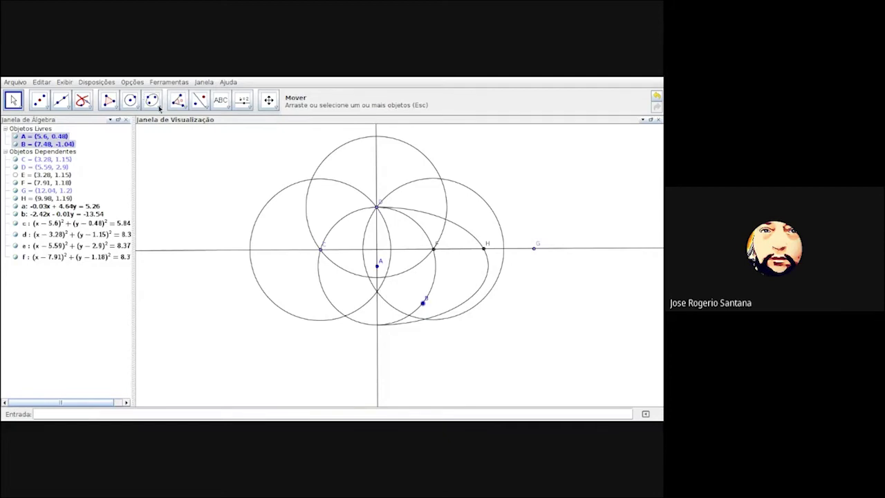
# Reflect point B across the vertical line through A and D.
pyautogui.click(199, 101)
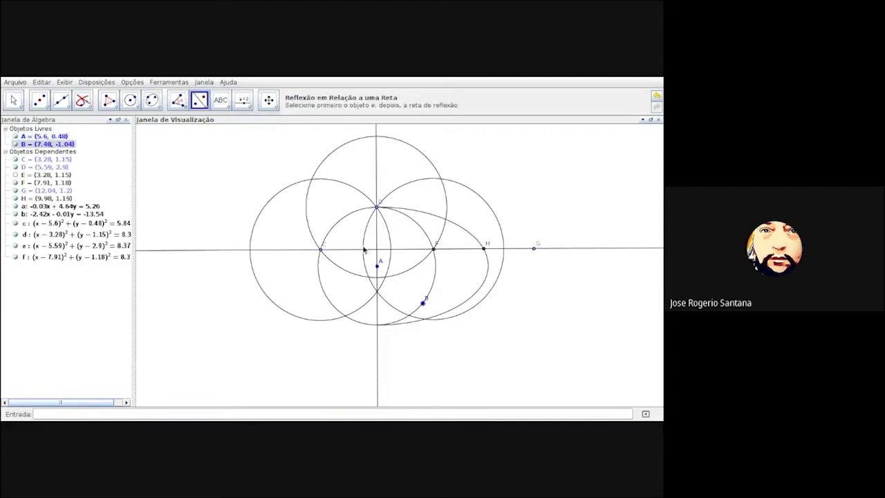
pyautogui.click(455, 251)
pyautogui.click(376, 239)
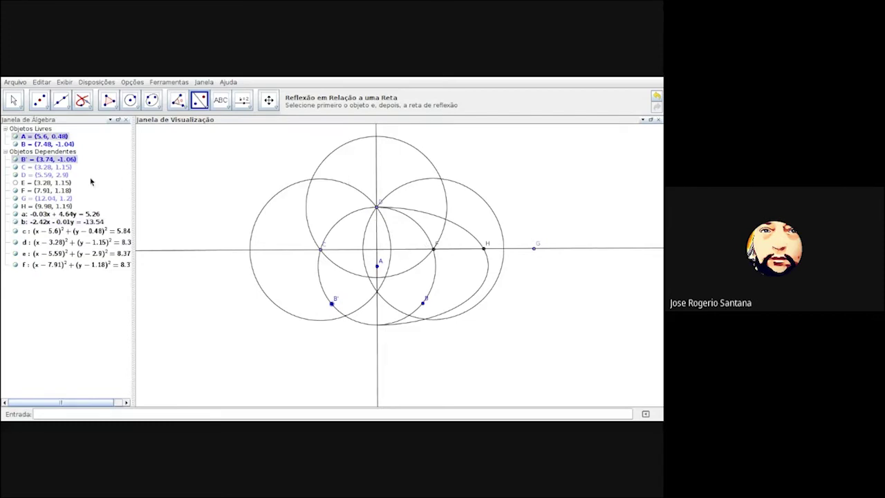
# Reflect midpoint H across the vertical line through A and D.
pyautogui.click(208, 109)
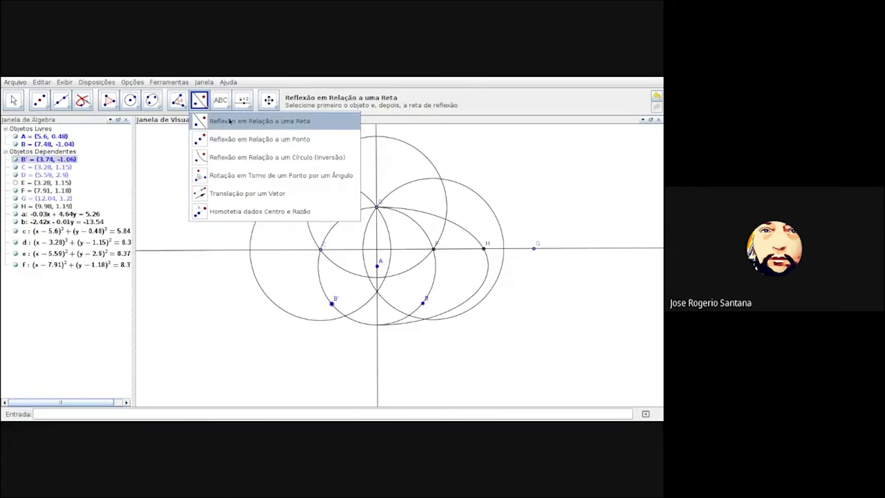
pyautogui.click(230, 121)
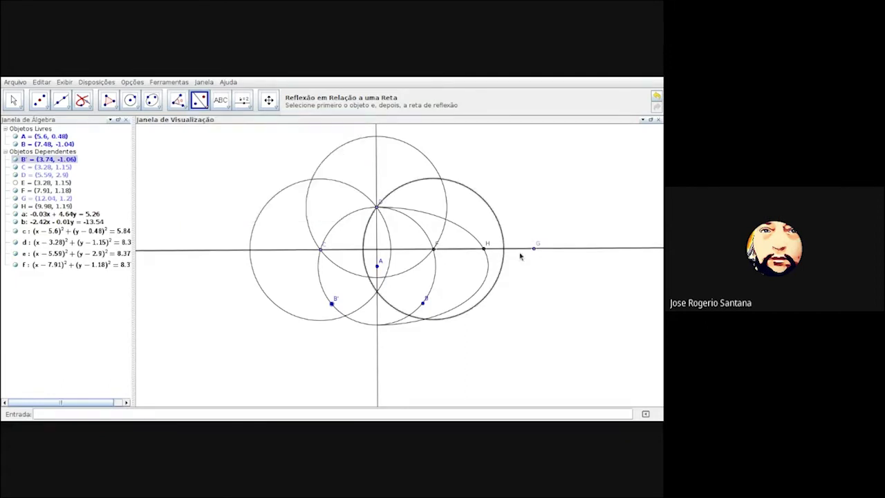
pyautogui.click(484, 249)
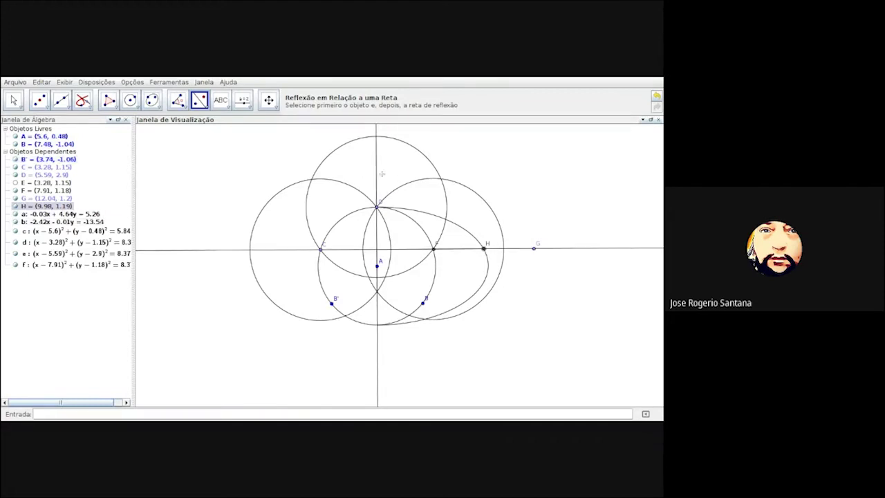
pyautogui.click(376, 183)
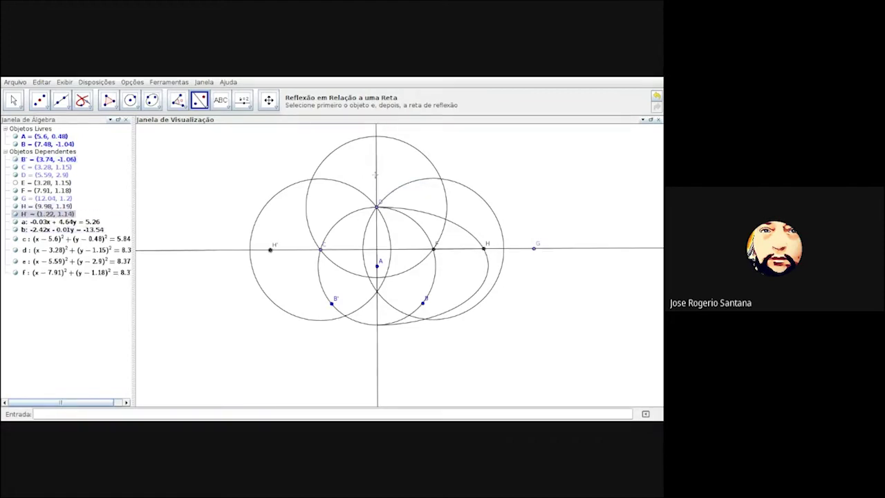
pyautogui.click(82, 100)
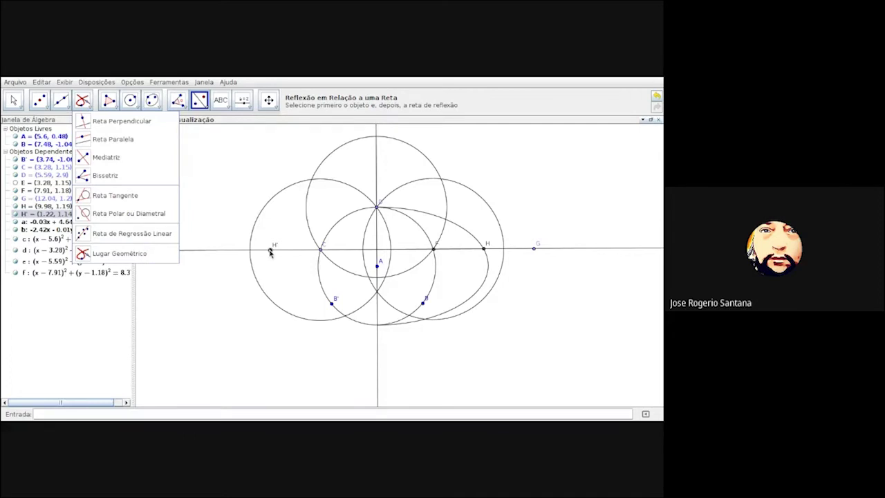
pyautogui.click(266, 258)
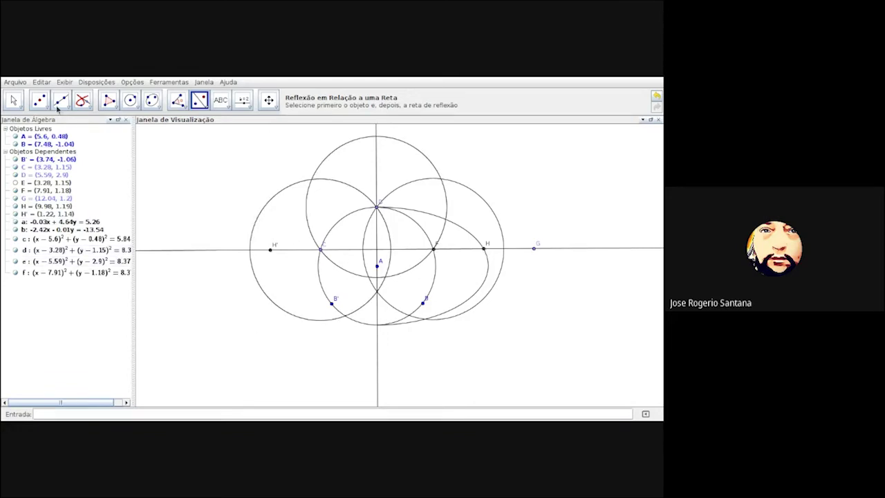
pyautogui.click(81, 102)
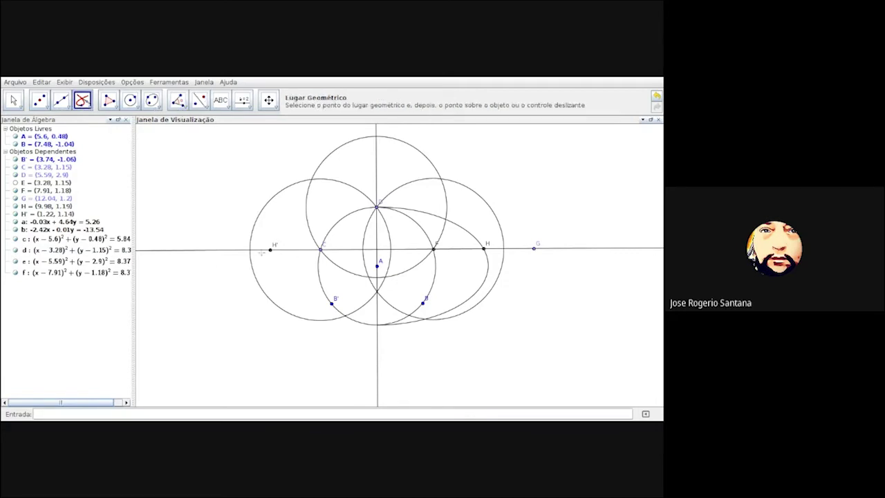
pyautogui.click(481, 255)
pyautogui.click(14, 101)
pyautogui.click(31, 121)
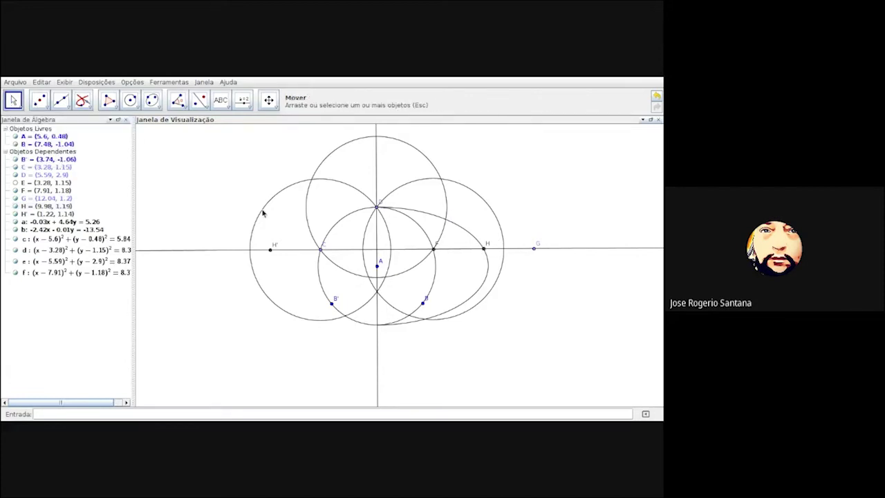
# Move point G along its line towards F, to about (10.18, 1.19).
pyautogui.click(483, 252)
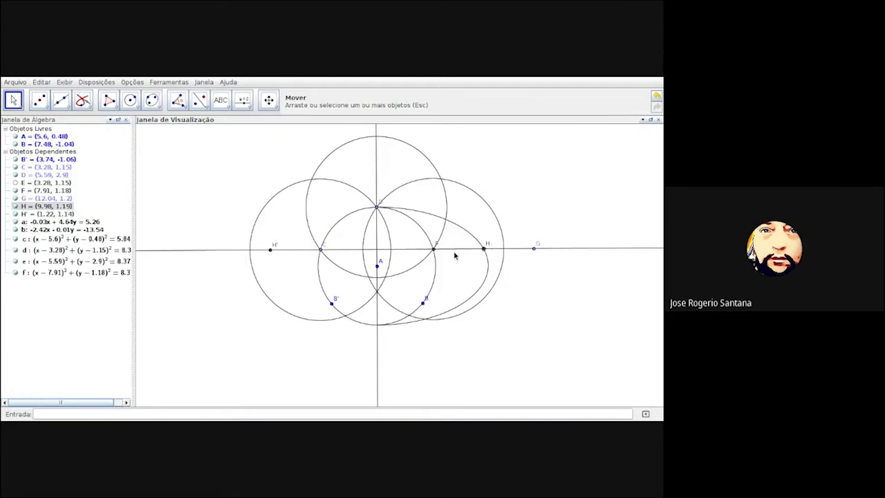
pyautogui.click(458, 254)
pyautogui.click(534, 248)
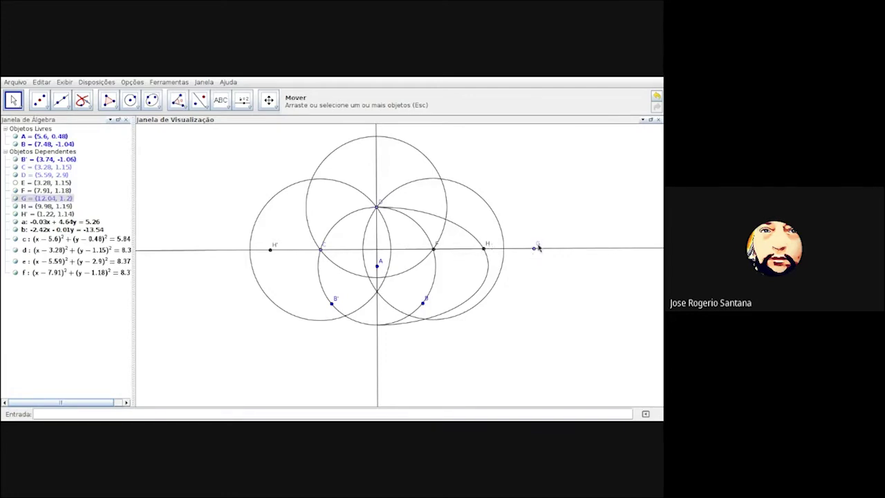
pyautogui.moveTo(534, 248); pyautogui.dragTo(489, 231)
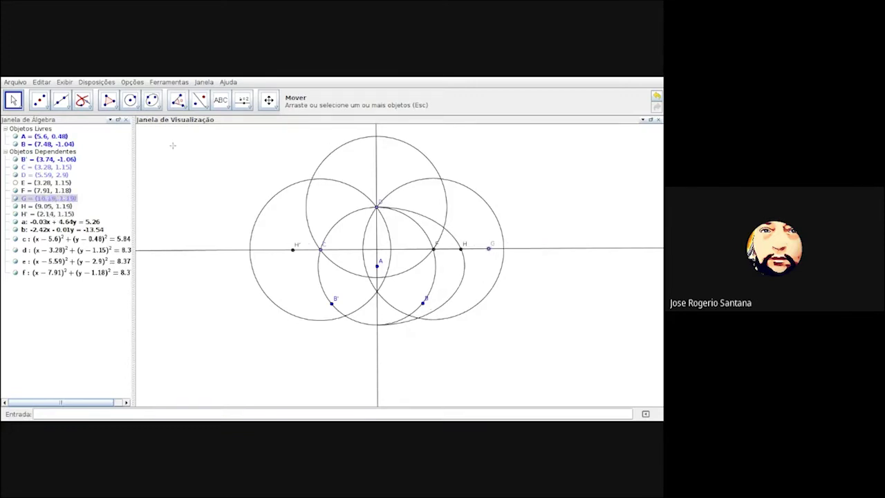
# Create the locus of the reflected point H' with point C as the driving point.
pyautogui.click(83, 100)
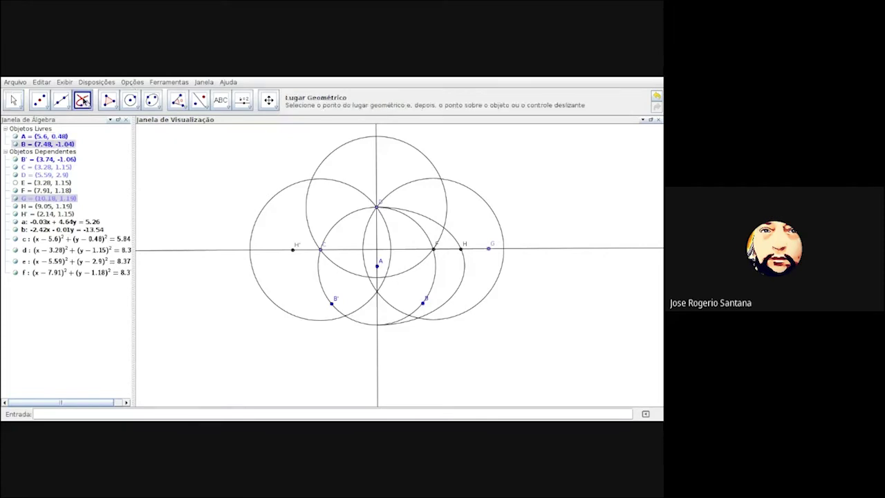
pyautogui.click(293, 251)
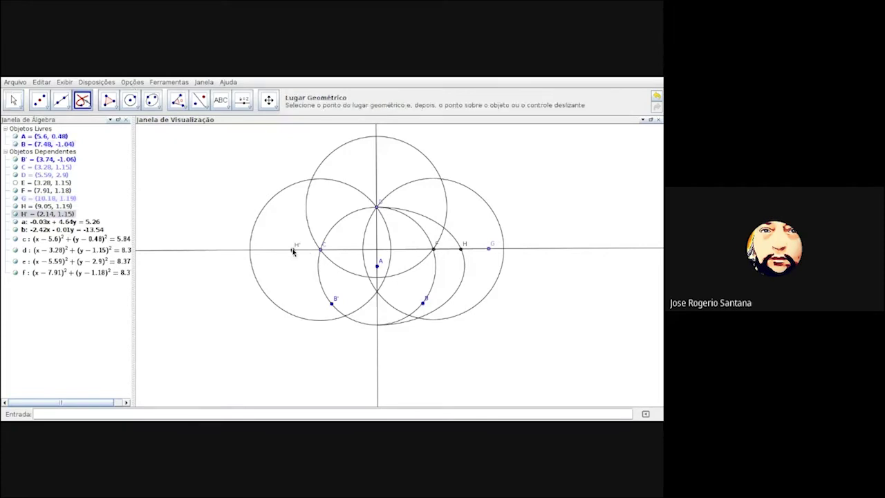
pyautogui.click(320, 250)
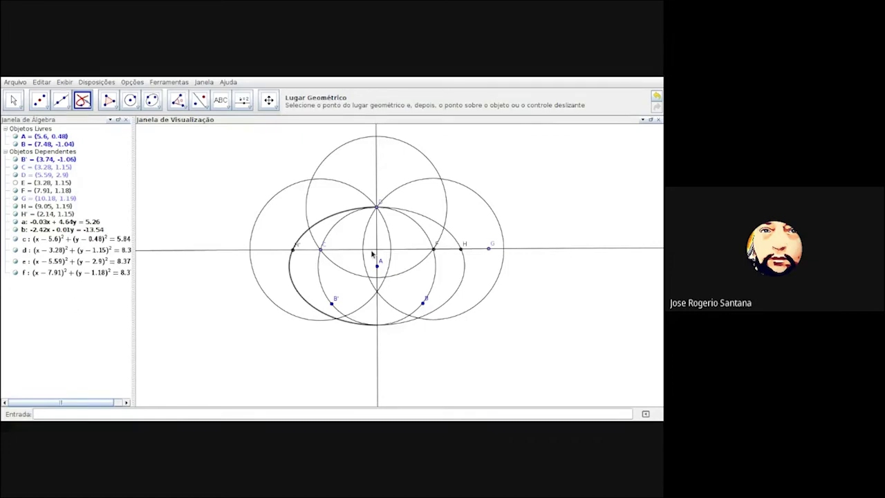
pyautogui.click(622, 413)
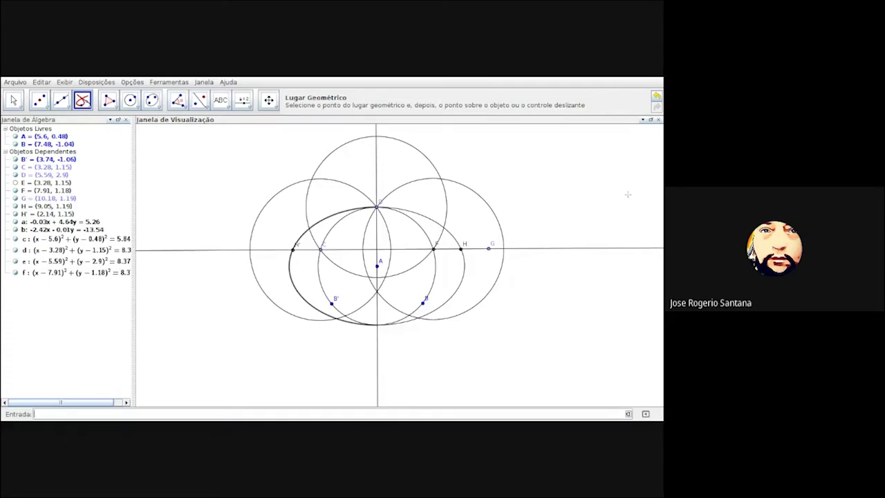
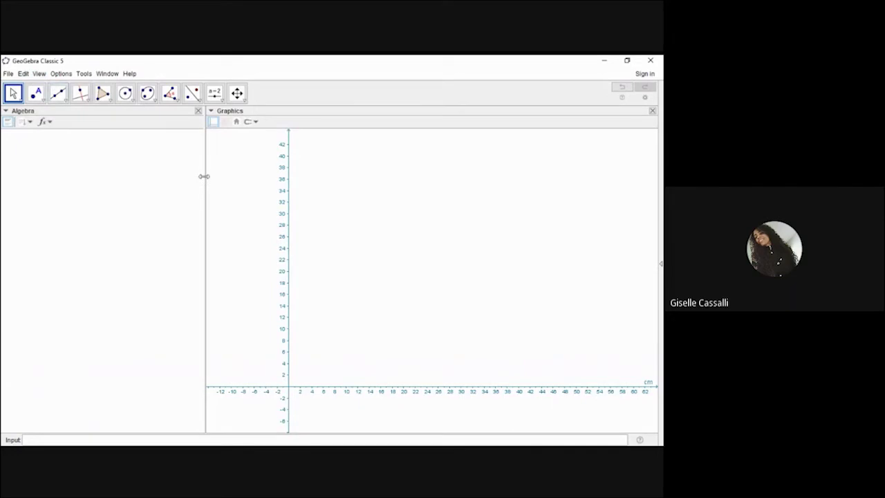
# Narrow the Algebra view to about half its width to give the Graphics view more room.
pyautogui.moveTo(204, 176); pyautogui.dragTo(104, 159)
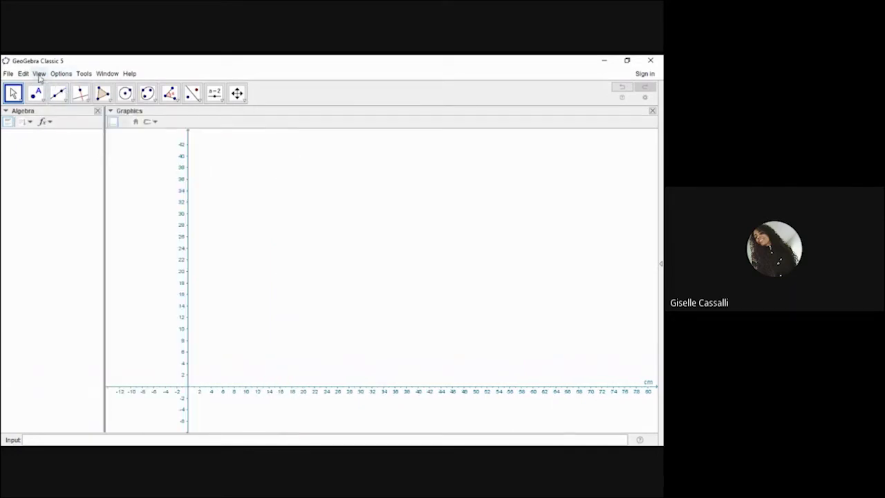
pyautogui.click(39, 74)
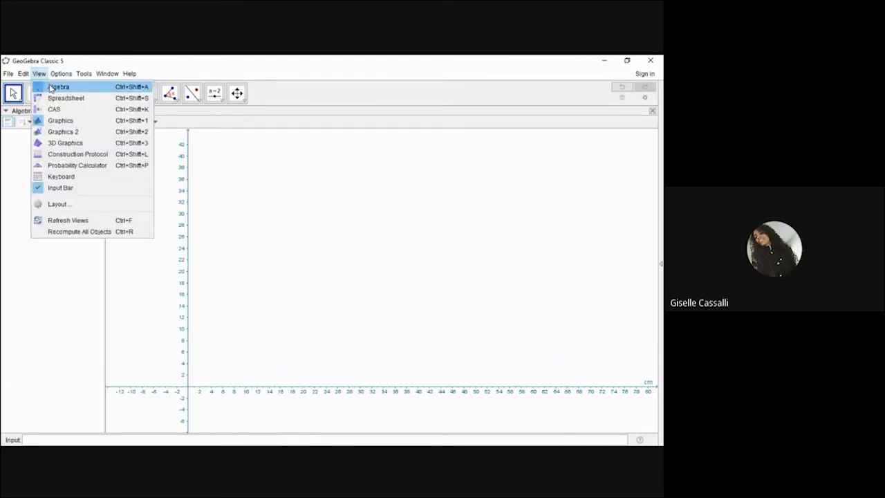
pyautogui.click(33, 341)
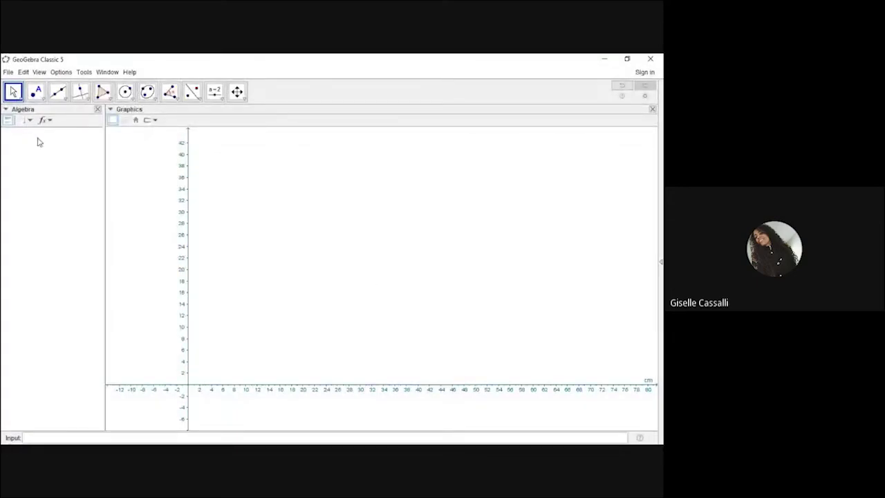
# Place a free point at about (17.09, 22.96) and open its object properties.
pyautogui.click(36, 91)
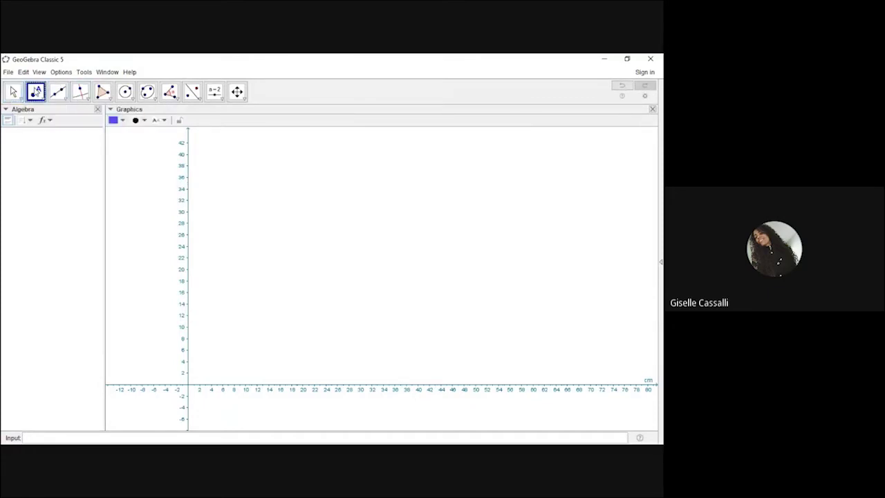
pyautogui.click(286, 251)
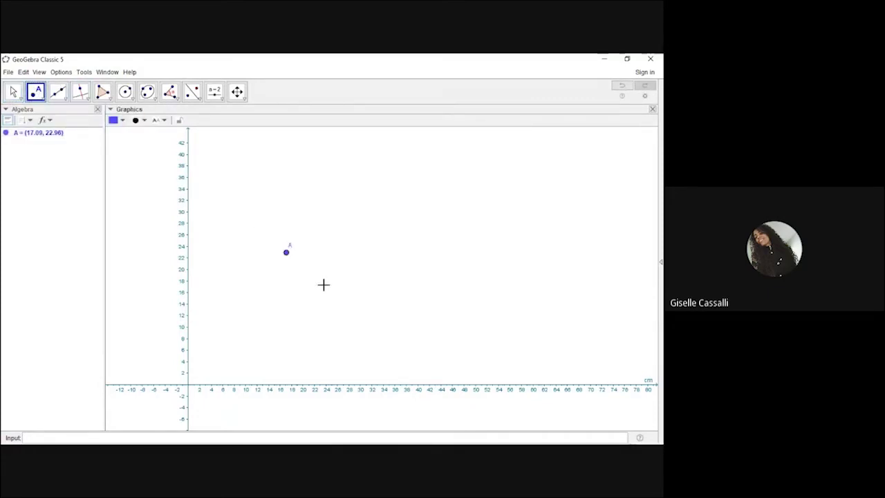
pyautogui.click(13, 92)
pyautogui.click(40, 135)
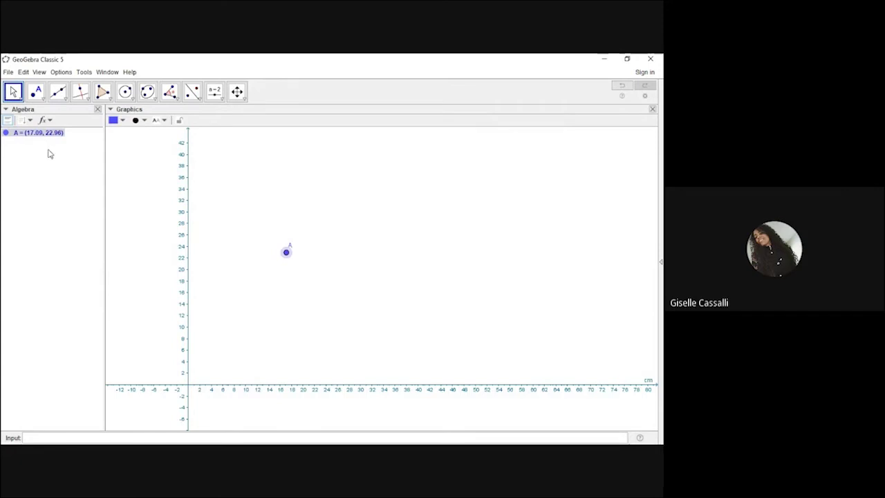
pyautogui.rightClick(44, 139)
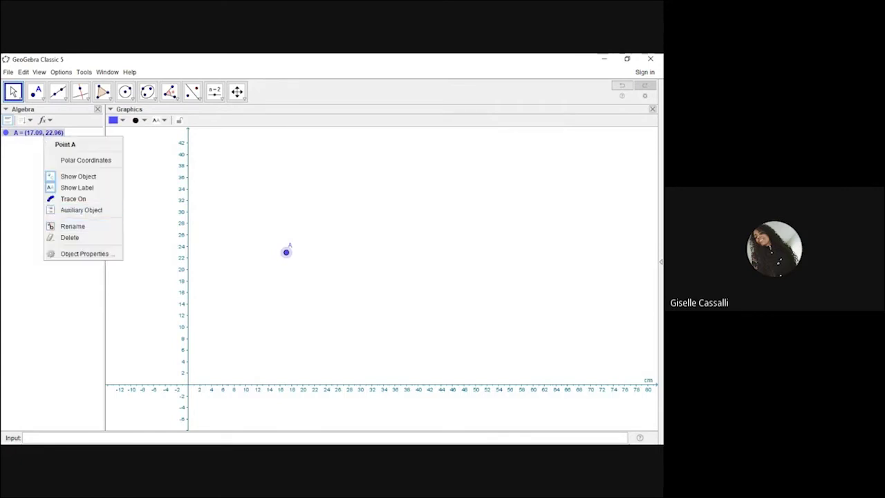
pyautogui.click(69, 255)
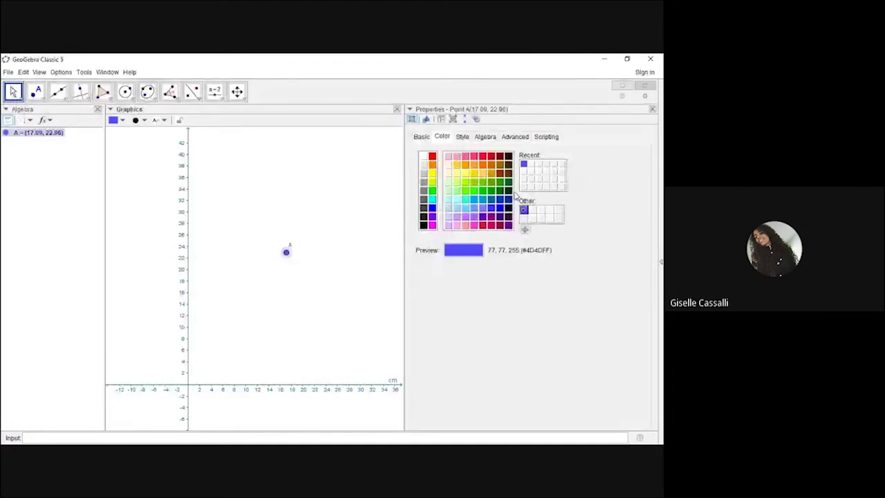
# Try green and turquoise colours on point A, finishing with light yellow (#FFFF66).
pyautogui.click(474, 182)
pyautogui.click(464, 182)
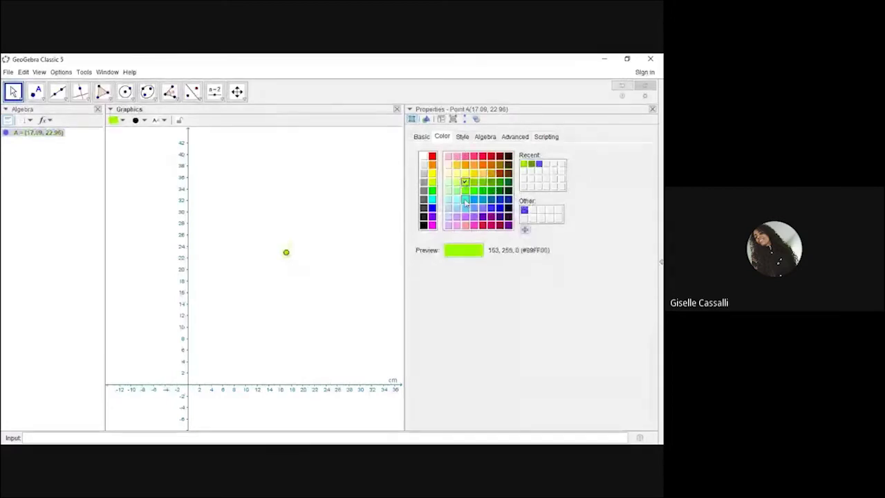
pyautogui.click(465, 199)
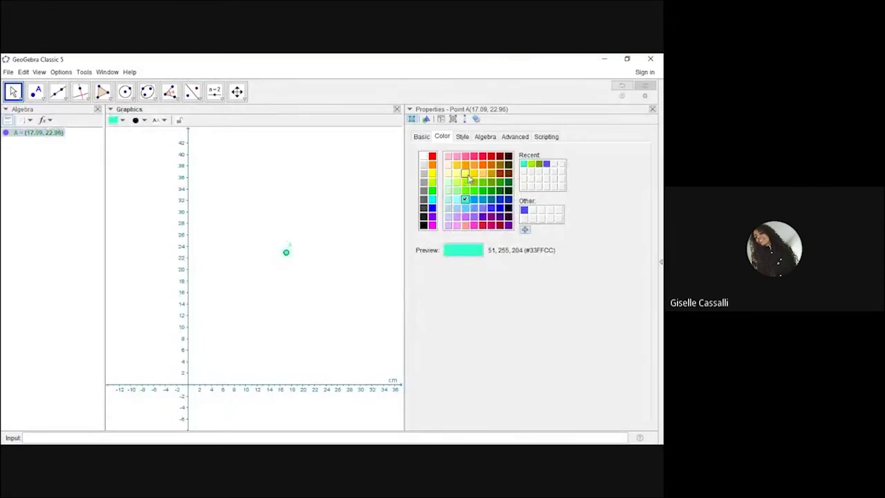
pyautogui.click(465, 173)
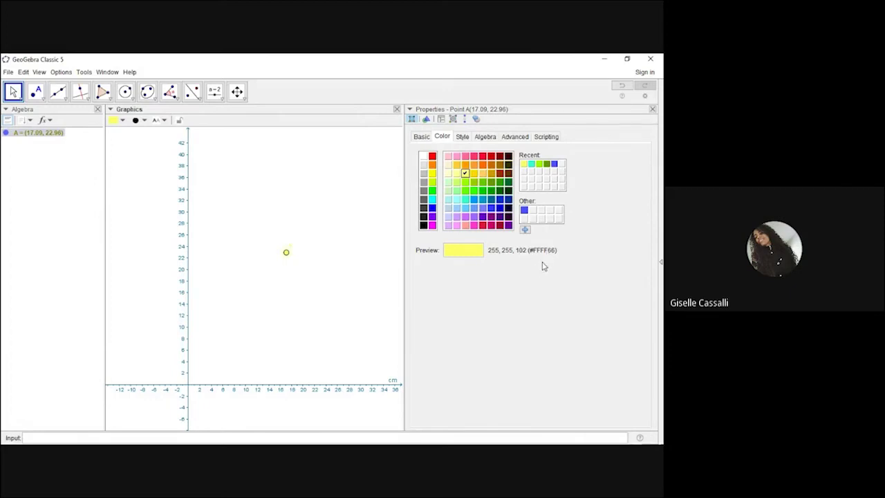
# Set point A's size to 7 and look through the available point styles.
pyautogui.click(462, 137)
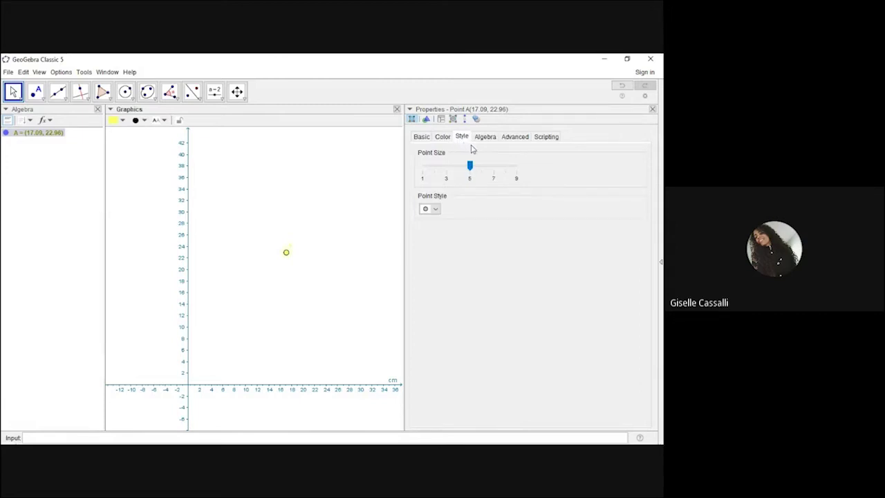
pyautogui.moveTo(469, 167); pyautogui.dragTo(492, 168)
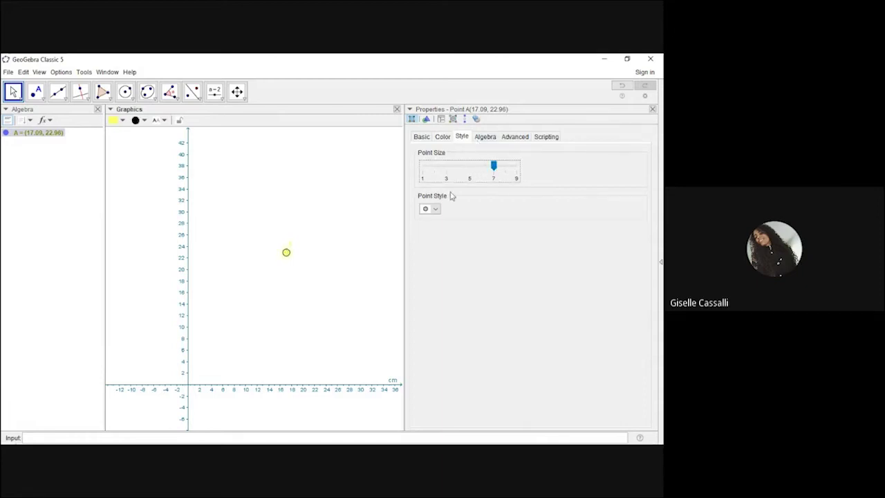
pyautogui.click(434, 210)
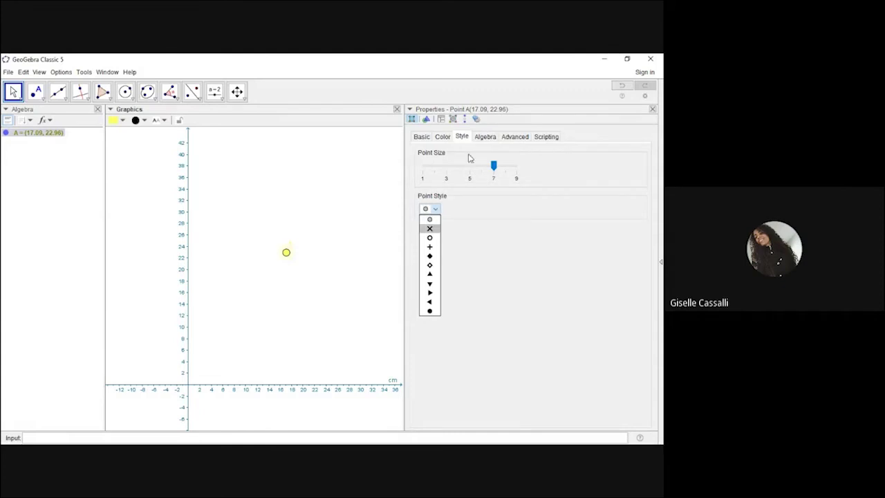
# View point A's coordinate settings and disable Selection Allowed in its advanced properties.
pyautogui.click(485, 136)
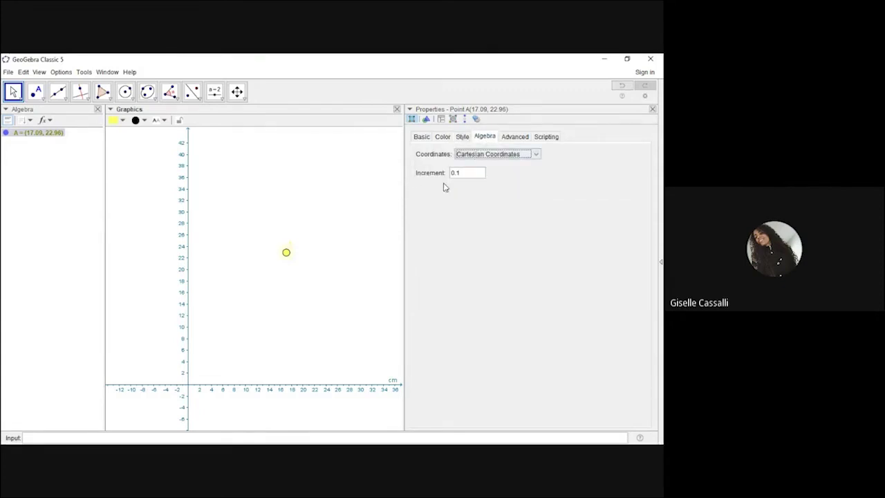
pyautogui.click(505, 141)
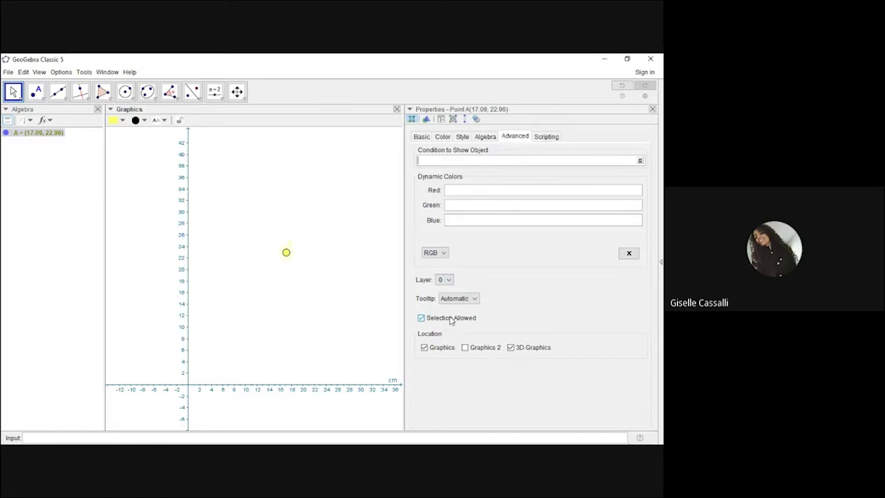
pyautogui.click(450, 317)
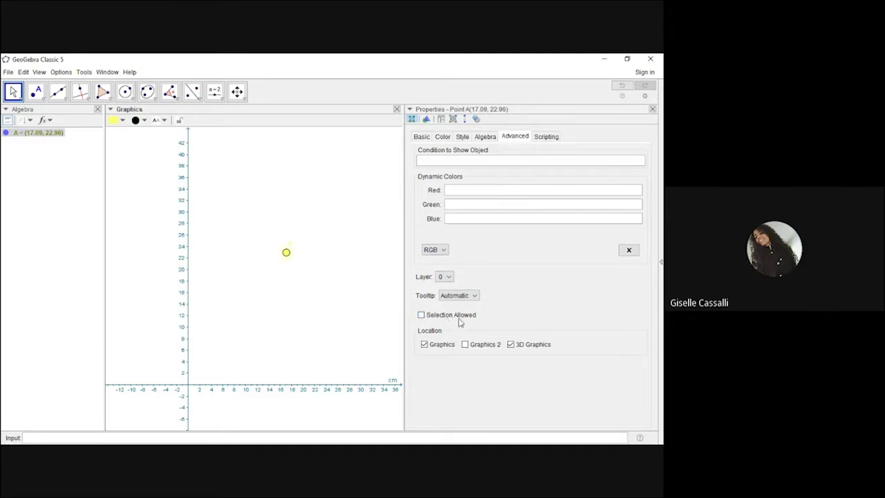
# Re-enable Selection Allowed for point A and move the point to about (20.1, 23.22).
pyautogui.moveTo(286, 253); pyautogui.dragTo(287, 249)
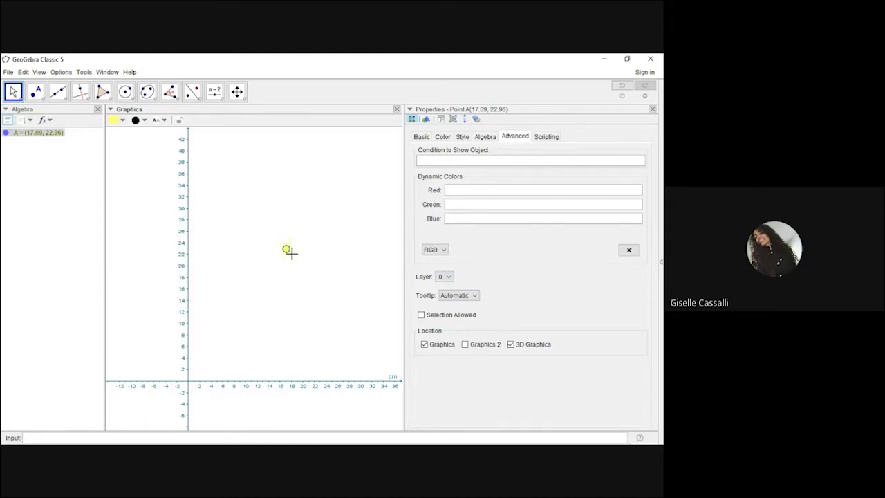
pyautogui.click(421, 315)
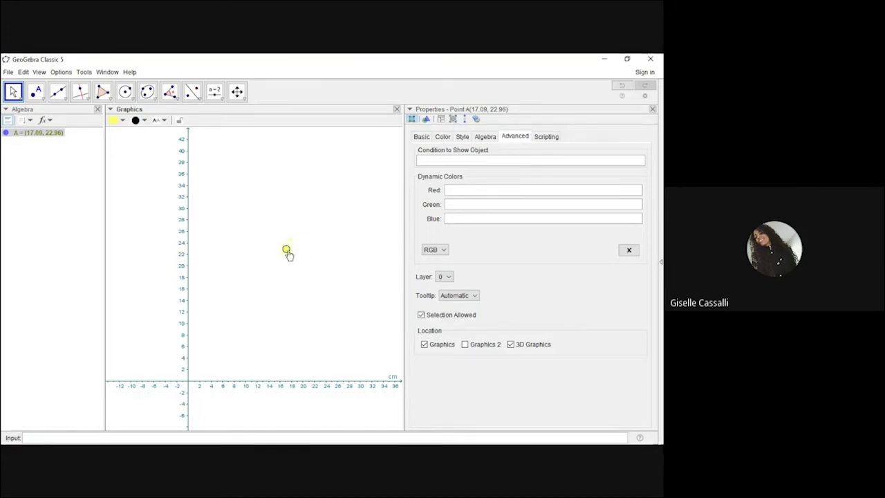
pyautogui.moveTo(288, 254)
pyautogui.mouseDown()
pyautogui.moveTo(264, 247)
pyautogui.moveTo(304, 247)
pyautogui.mouseUp()
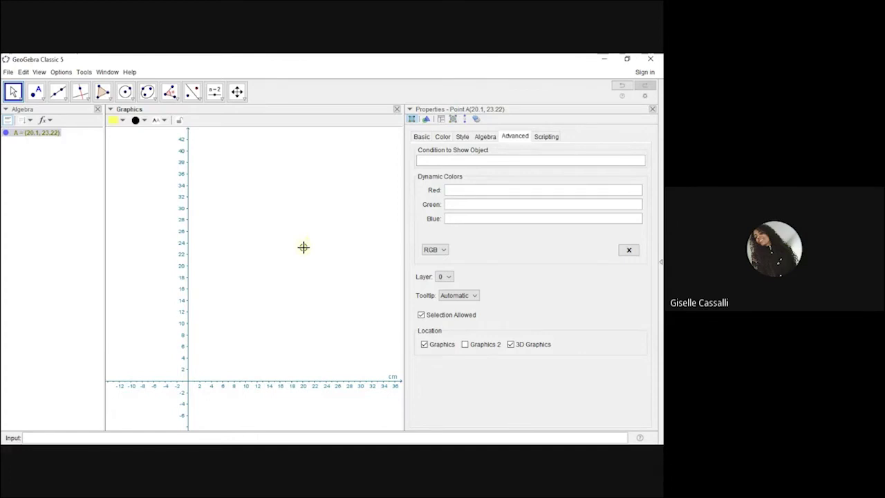
# Try Fix Object on point A, dismiss the point's Redefine dialog without changes, and release the fix again.
pyautogui.click(421, 137)
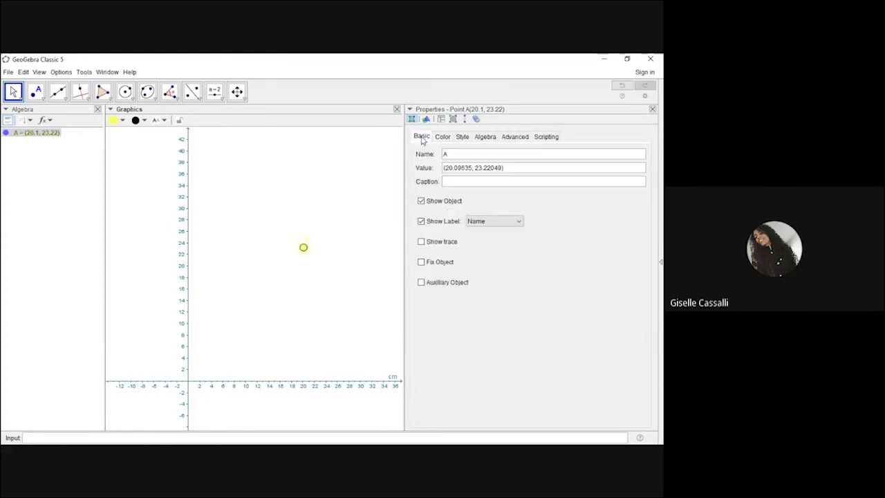
pyautogui.click(434, 262)
pyautogui.click(300, 246)
pyautogui.doubleClick(304, 247)
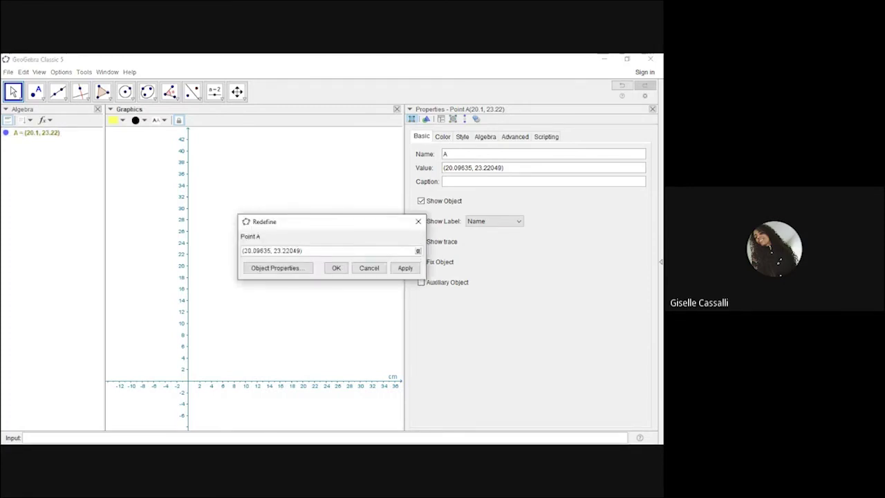
pyautogui.click(361, 266)
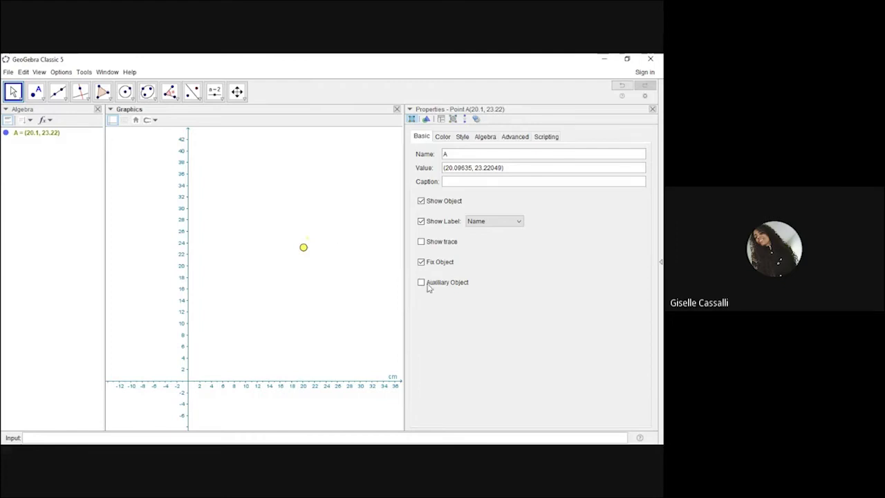
pyautogui.click(429, 262)
pyautogui.click(429, 262)
# Look through point A's algebra, advanced and scripting properties, including the On Click, On Update and Global JavaScript scripts.
pyautogui.click(487, 137)
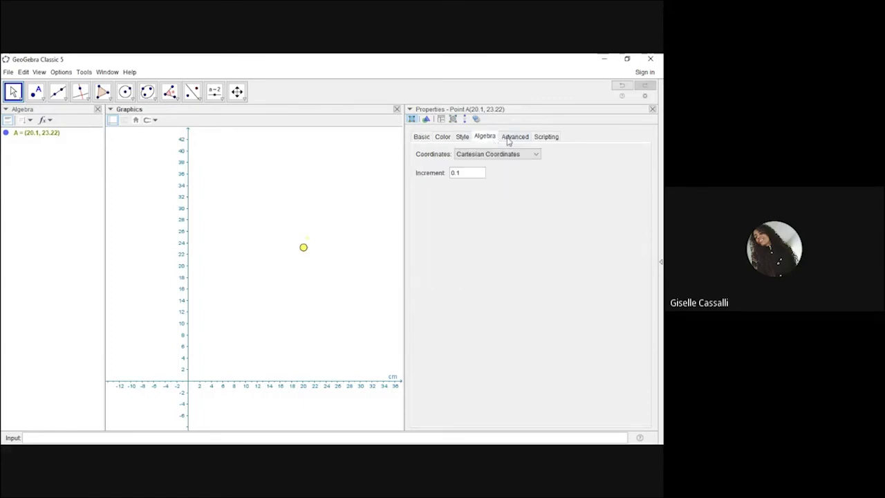
pyautogui.click(513, 136)
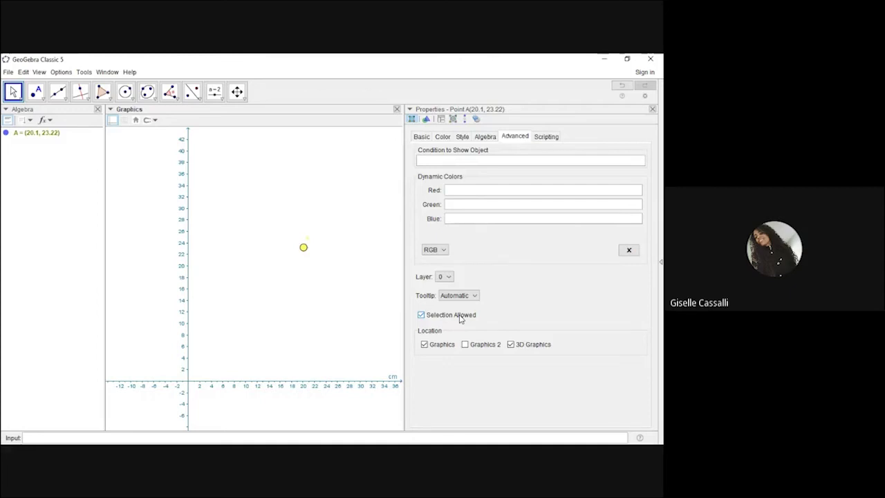
pyautogui.click(547, 138)
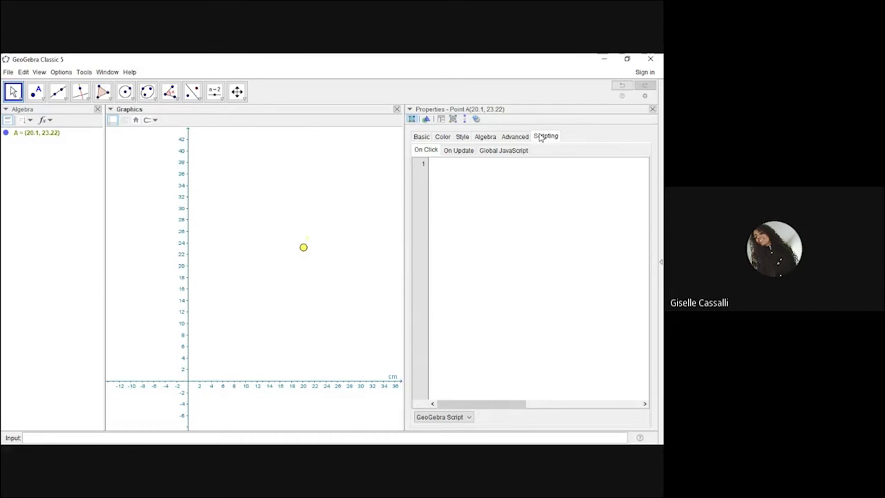
pyautogui.click(456, 151)
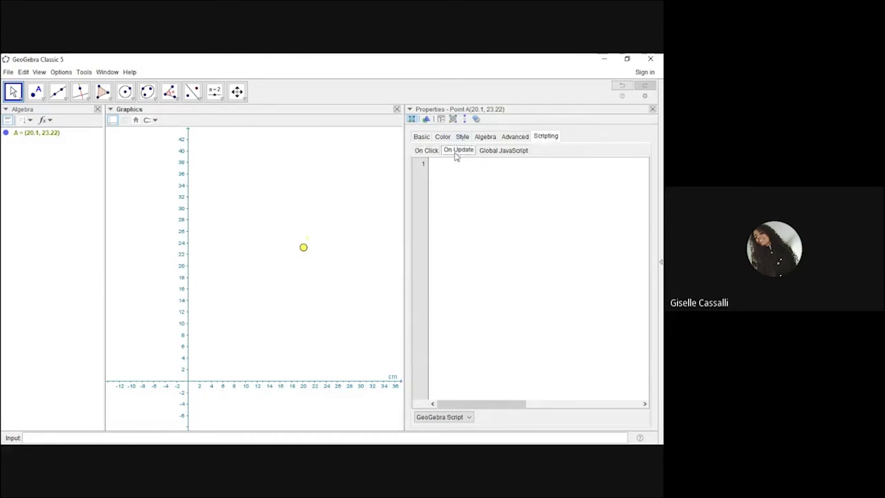
pyautogui.click(492, 151)
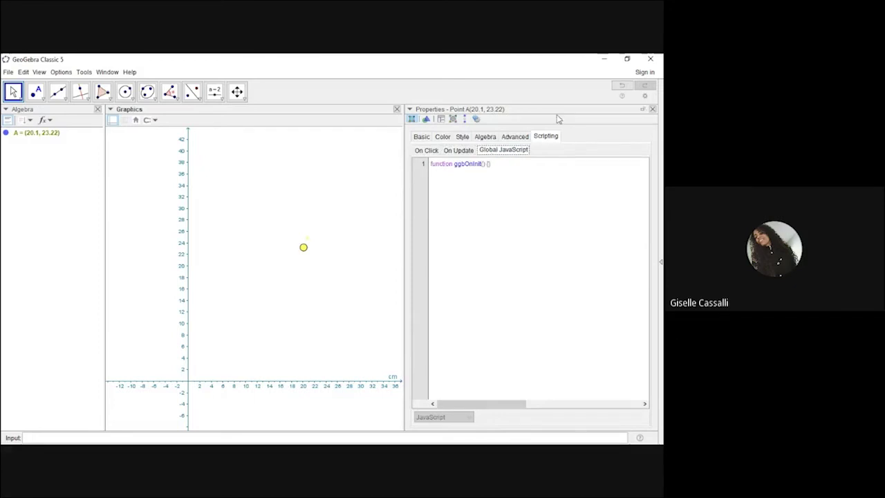
pyautogui.click(423, 152)
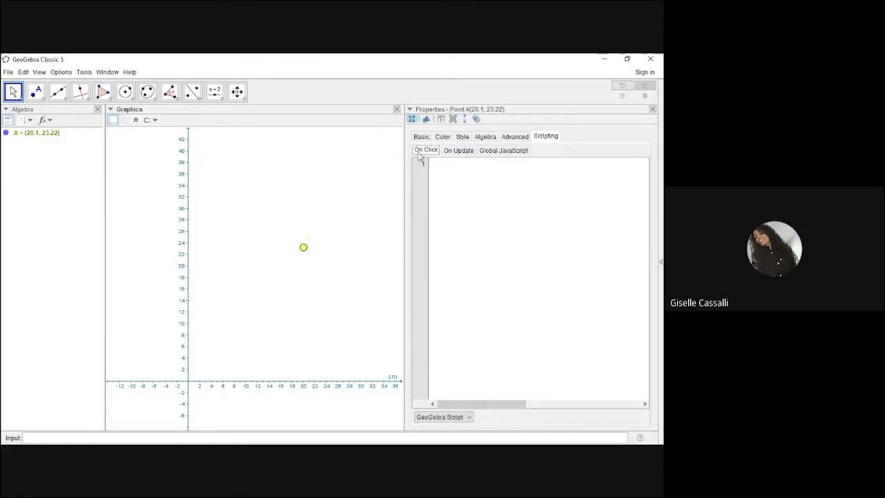
pyautogui.click(446, 153)
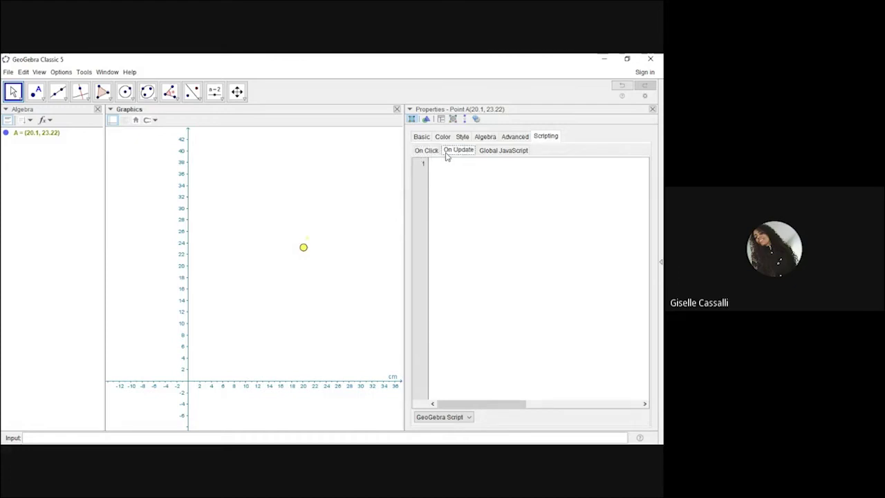
pyautogui.click(503, 150)
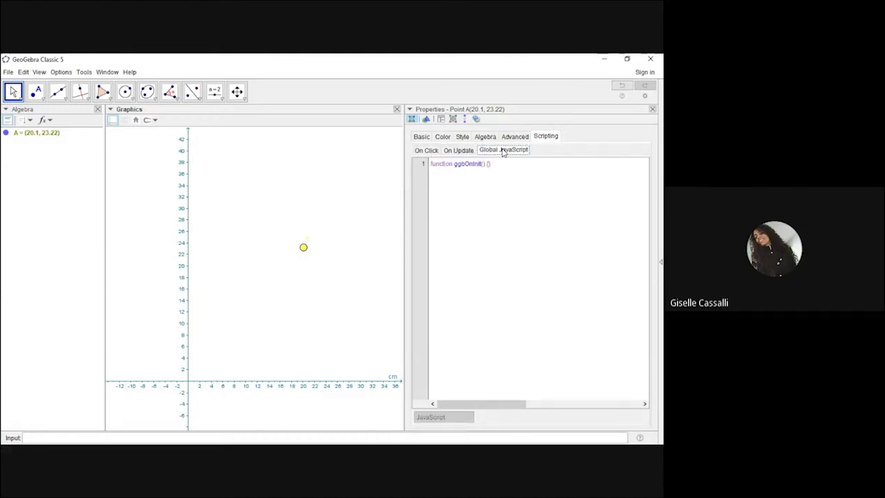
pyautogui.click(530, 174)
pyautogui.click(429, 151)
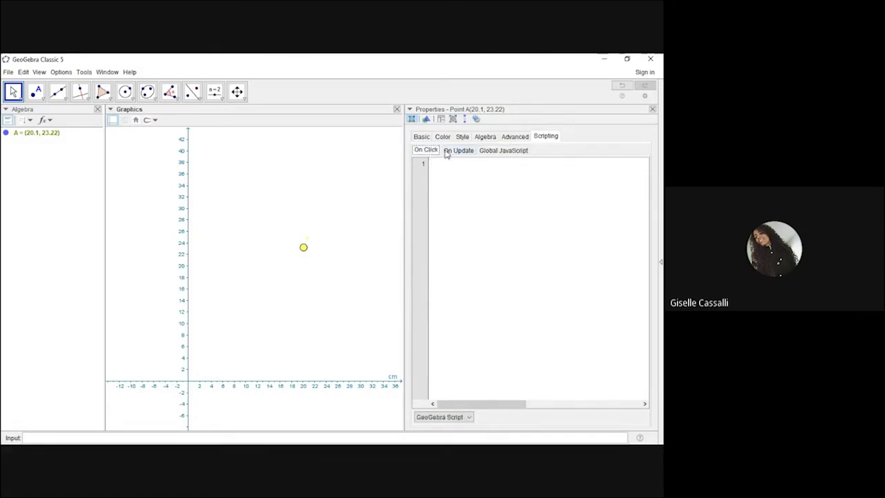
# Compare the On Click and On Update script editors of point A.
pyautogui.click(453, 151)
pyautogui.click(436, 152)
pyautogui.click(455, 154)
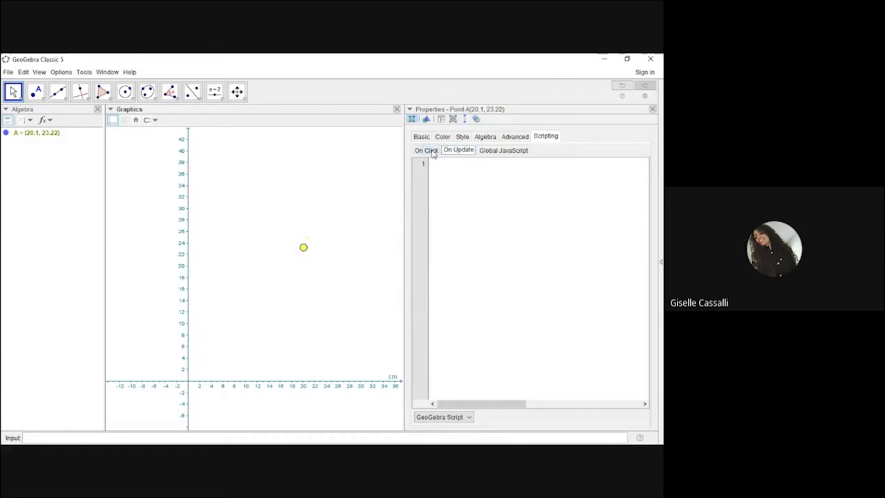
pyautogui.click(429, 153)
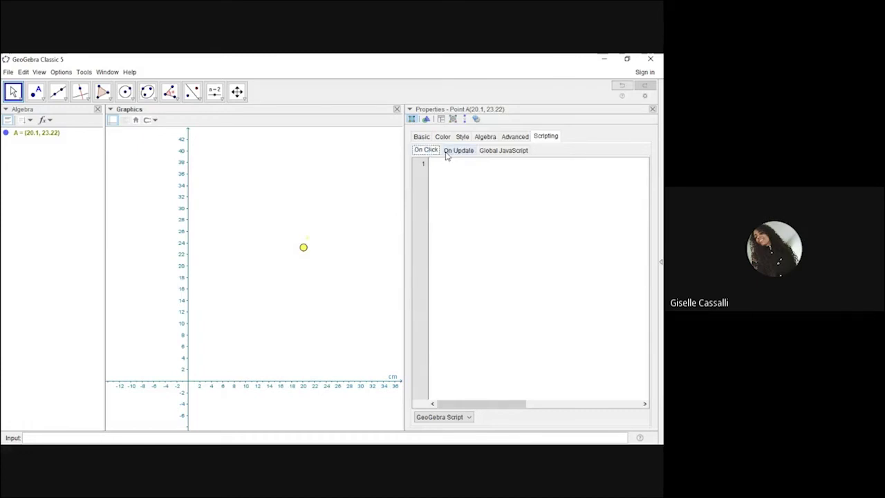
pyautogui.click(448, 153)
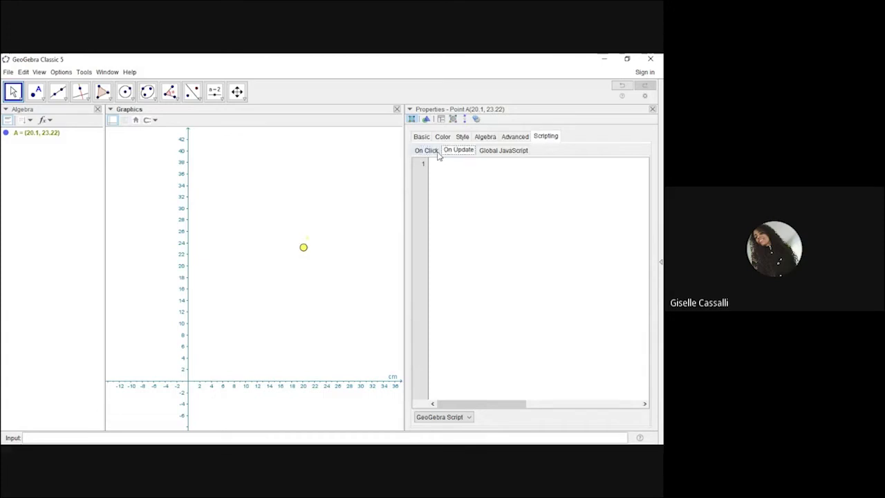
pyautogui.click(436, 153)
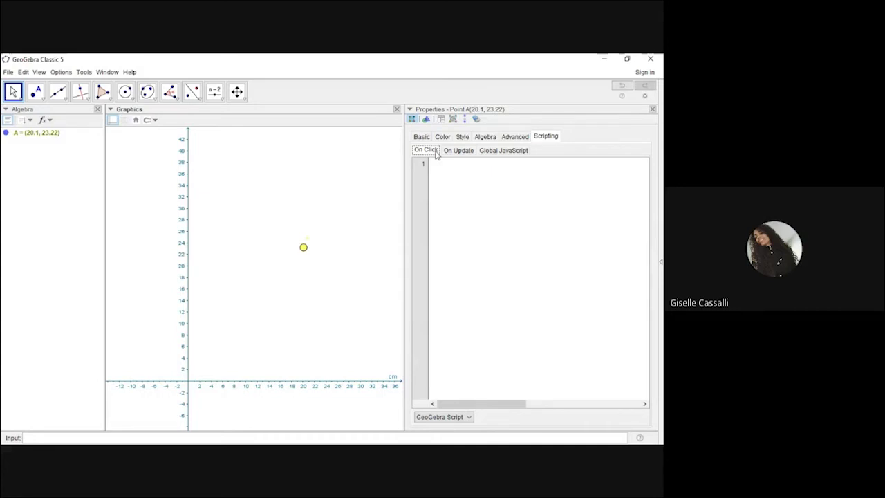
pyautogui.click(465, 155)
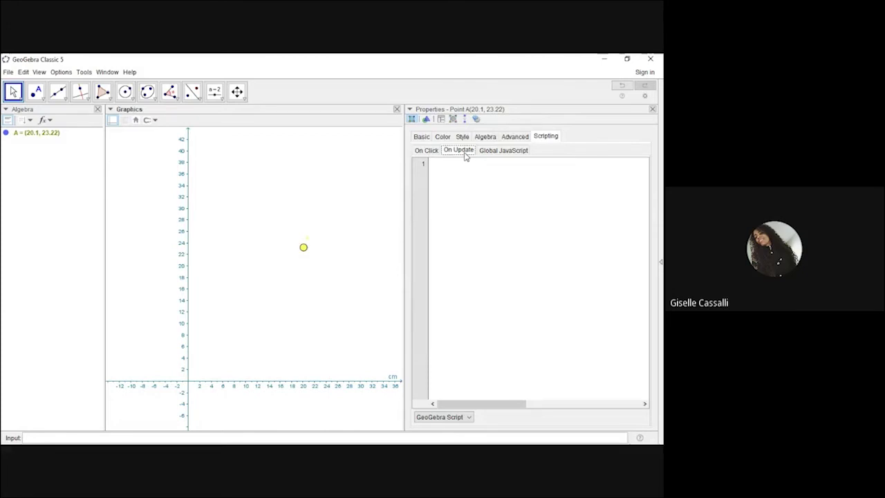
pyautogui.click(425, 152)
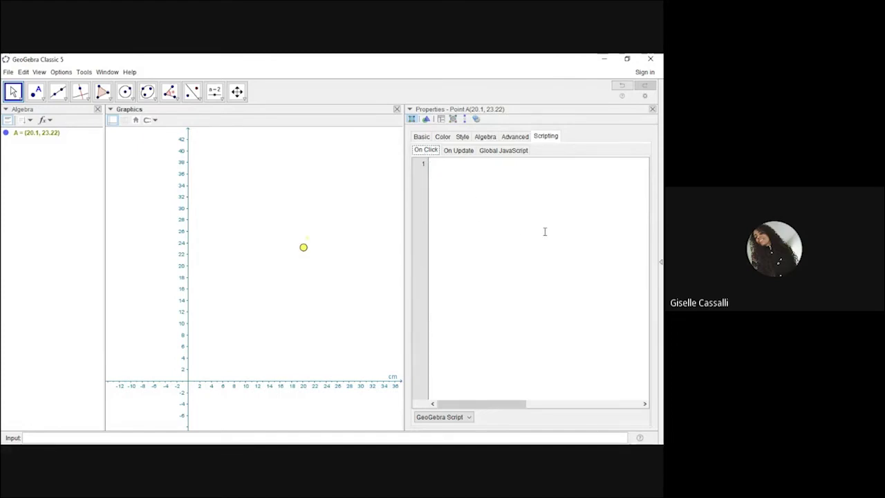
pyautogui.click(451, 151)
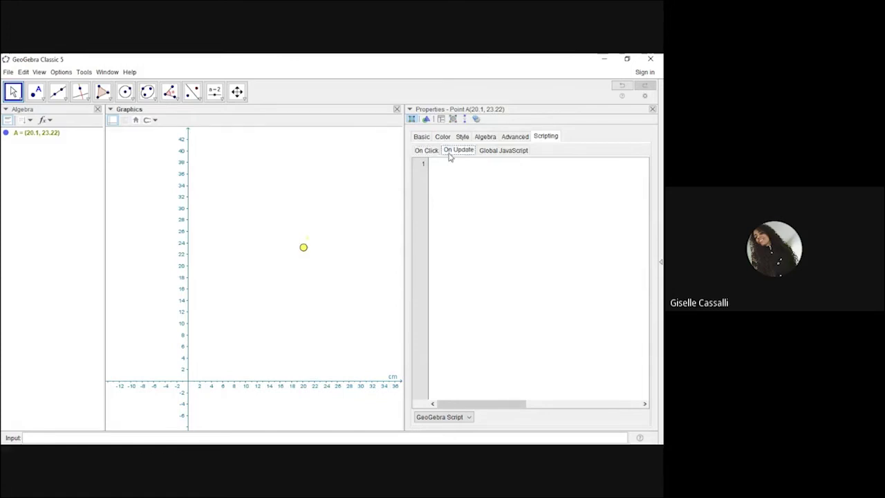
pyautogui.click(459, 179)
pyautogui.click(424, 154)
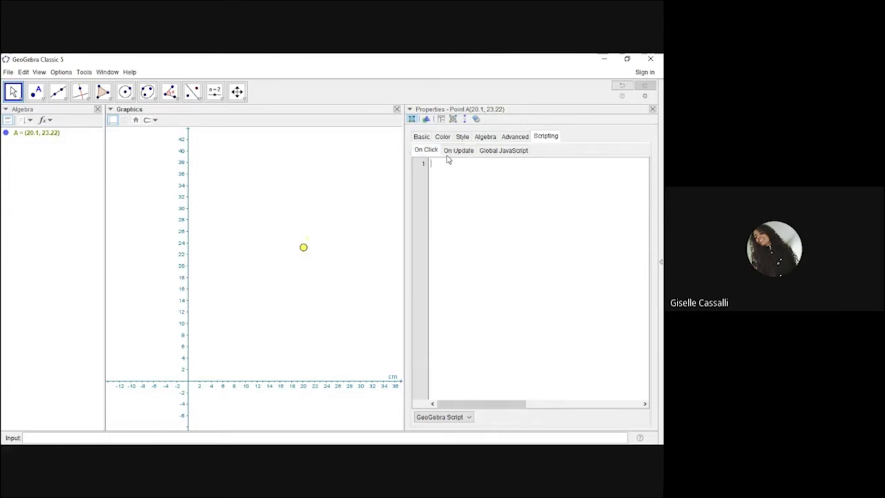
pyautogui.click(449, 152)
pyautogui.click(434, 153)
# Colour point A red (#FF0000) and move it to about (4.7, 10.75).
pyautogui.click(305, 247)
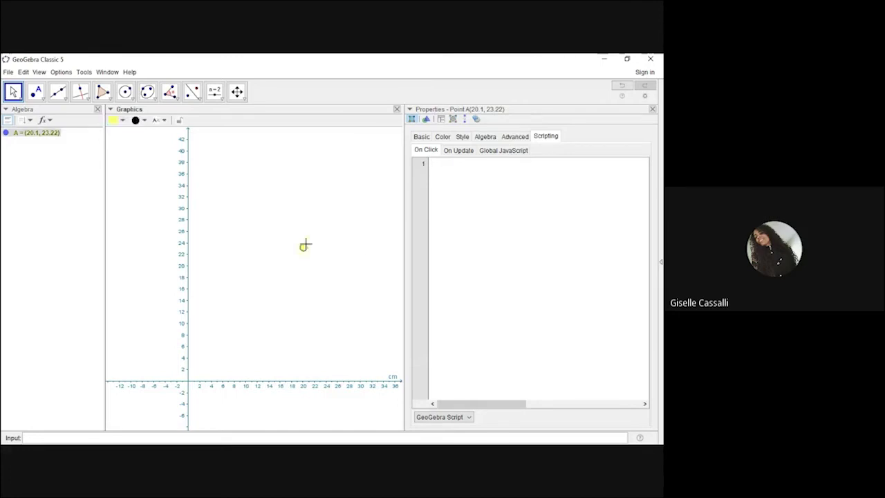
pyautogui.click(458, 139)
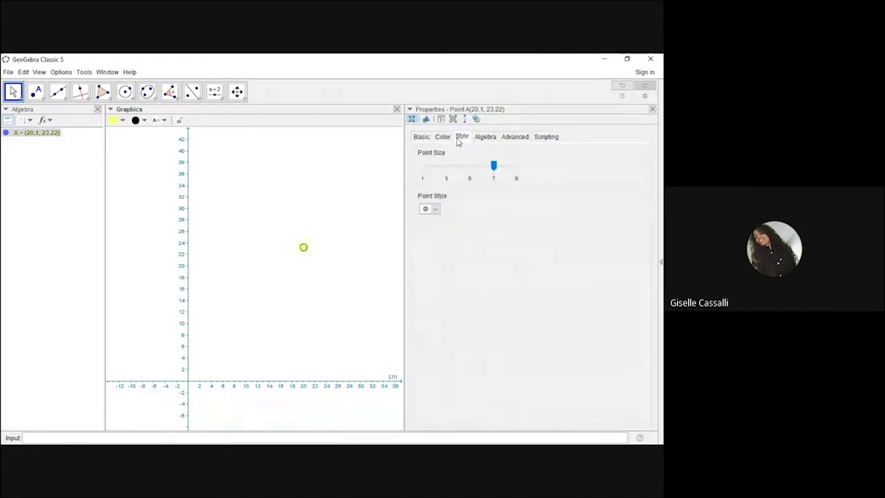
pyautogui.click(444, 137)
pyautogui.click(432, 158)
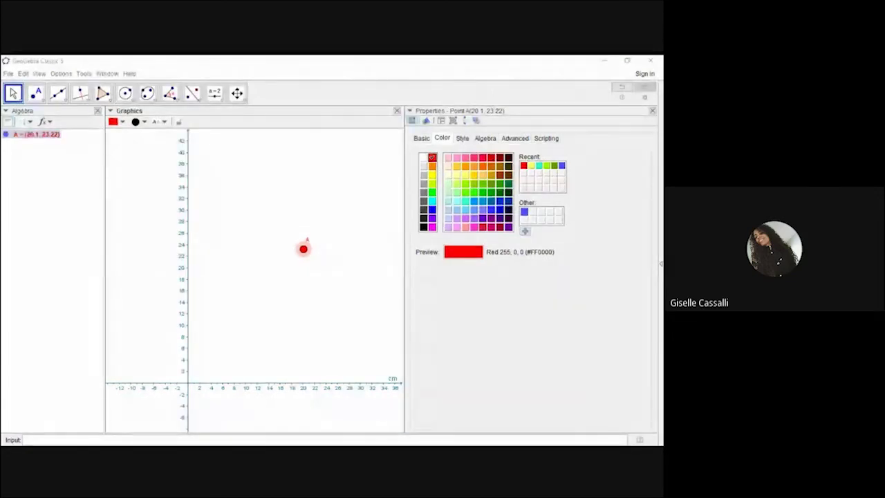
pyautogui.click(76, 253)
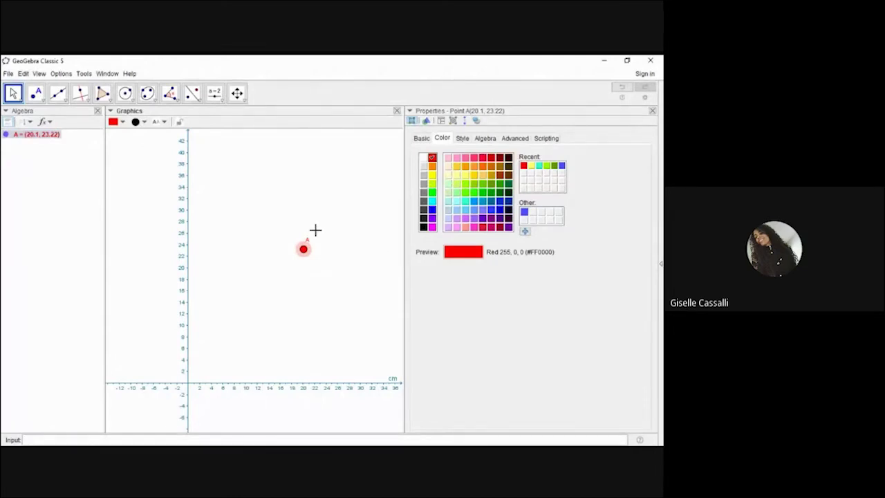
pyautogui.moveTo(303, 250); pyautogui.dragTo(215, 321)
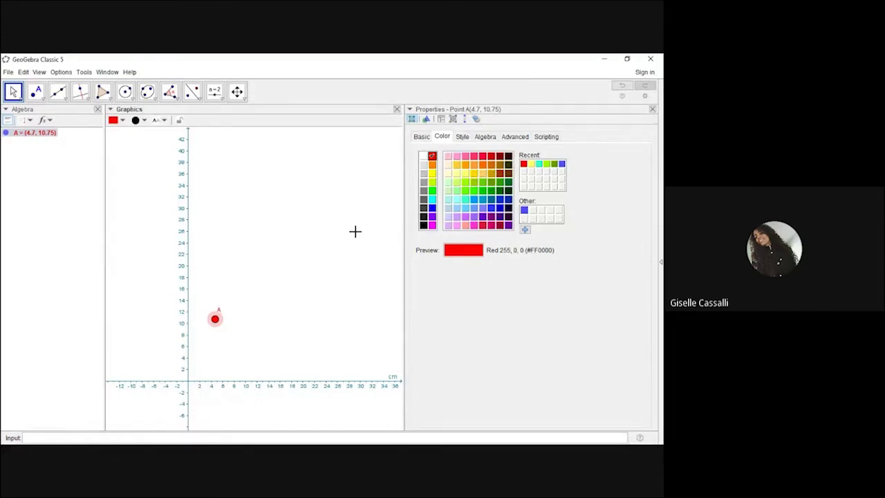
# Create two numbers from point A's coordinates with the expressions y(A) and x(A).
pyautogui.click(80, 438)
pyautogui.write('y(A')
pyautogui.press('Return')
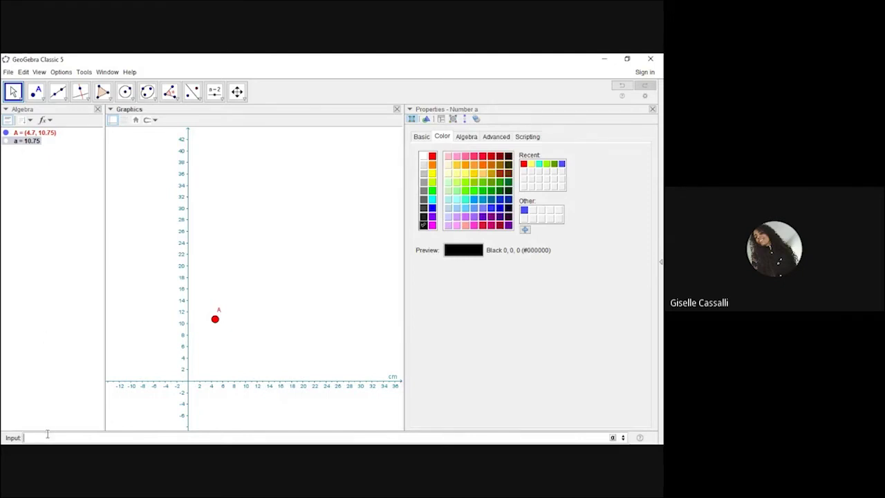
pyautogui.write('x(A)')
pyautogui.press('Return')
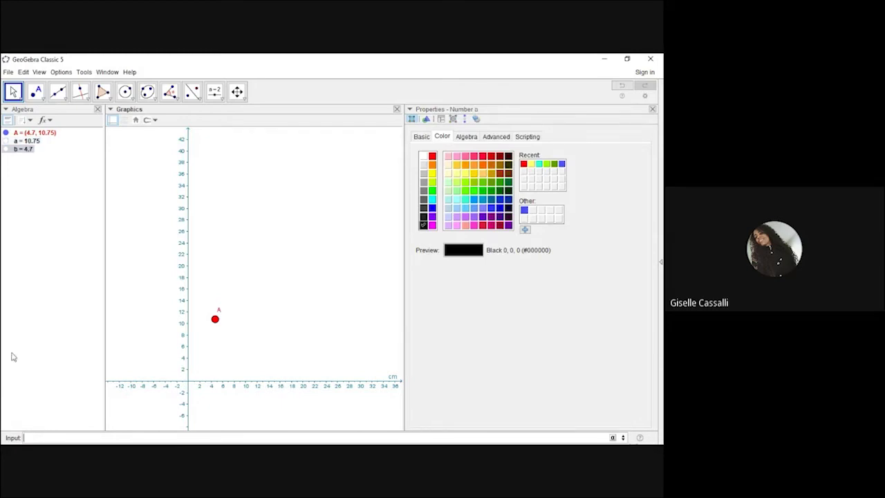
# Rename the number defined by y(A) to Ay.
pyautogui.click(23, 142)
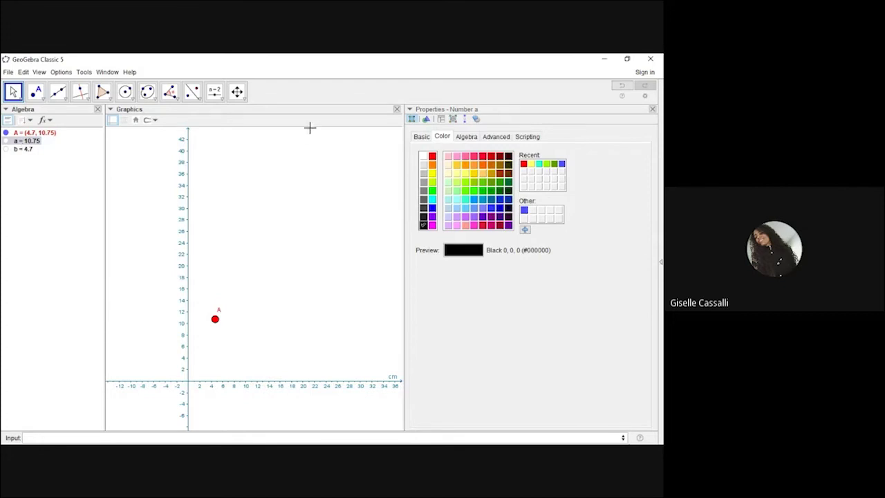
pyautogui.click(421, 138)
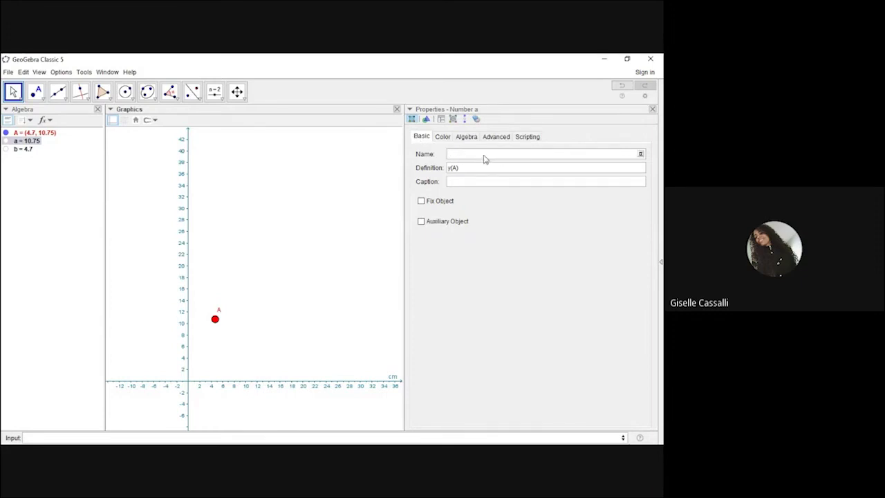
pyautogui.write('Ay')
pyautogui.press('Return')
# Rename the number defined by x(A) to Ax and close the object properties.
pyautogui.click(30, 150)
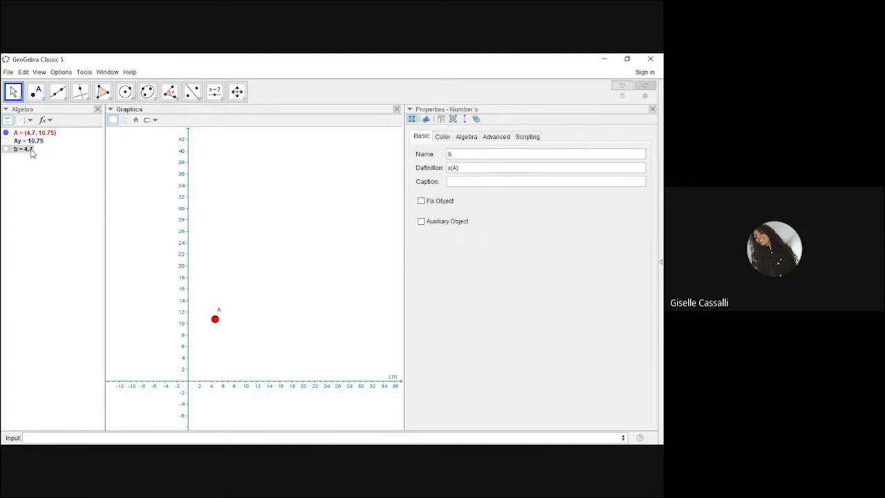
pyautogui.click(502, 153)
pyautogui.press('BackSpace')
pyautogui.write('Ax')
pyautogui.press('Return')
pyautogui.click(653, 109)
# Define point B by the coordinates (2*Ax, 2*Ay).
pyautogui.click(244, 438)
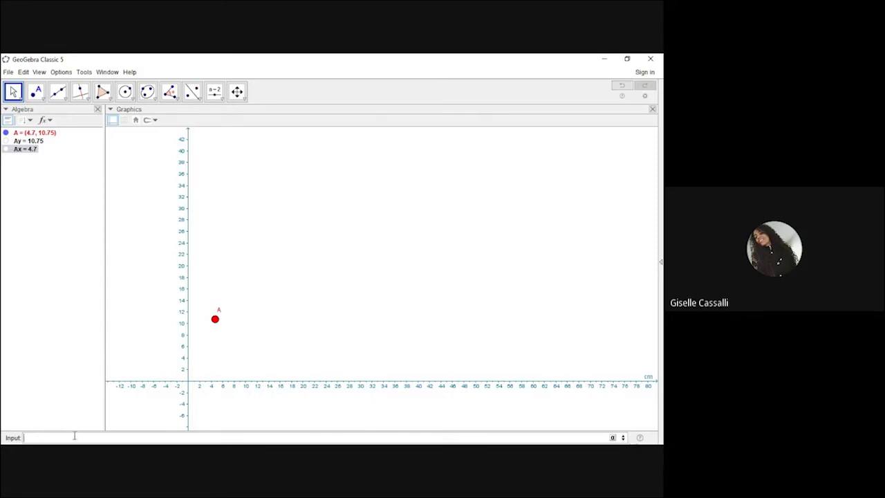
pyautogui.write('l=')
pyautogui.write('(2')
pyautogui.write('*A')
pyautogui.write('x')
pyautogui.write(',2*')
pyautogui.write('Ay')
pyautogui.press('Return')
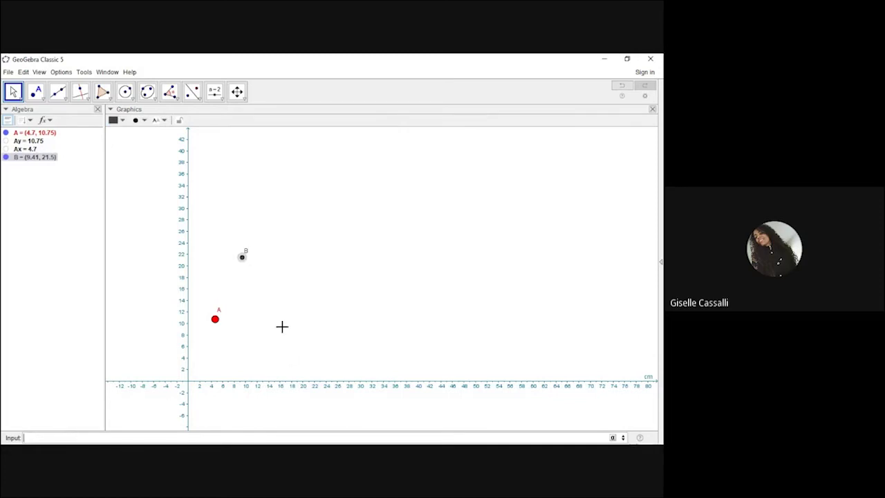
# Examine point B's definition in its object properties, and close them.
pyautogui.moveTo(241, 267)
pyautogui.rightClick(51, 158)
pyautogui.click(89, 274)
pyautogui.moveTo(488, 168); pyautogui.dragTo(451, 168)
pyautogui.click(457, 168)
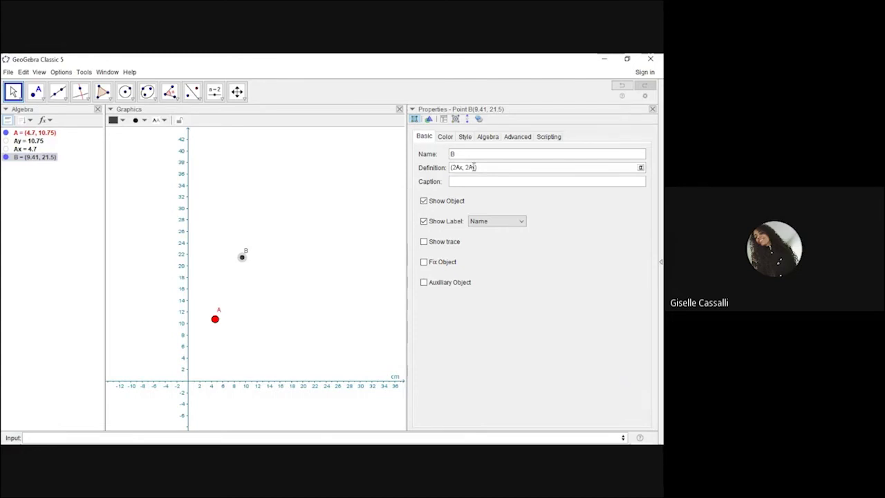
pyautogui.click(652, 108)
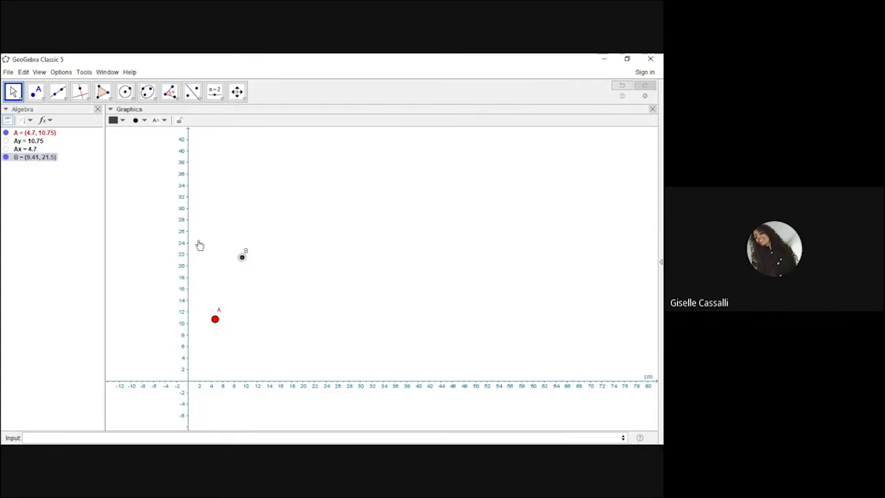
# Move point A around the plane to test its link with point B, ending at about (4.17, 15.17).
pyautogui.moveTo(216, 322); pyautogui.dragTo(307, 316)
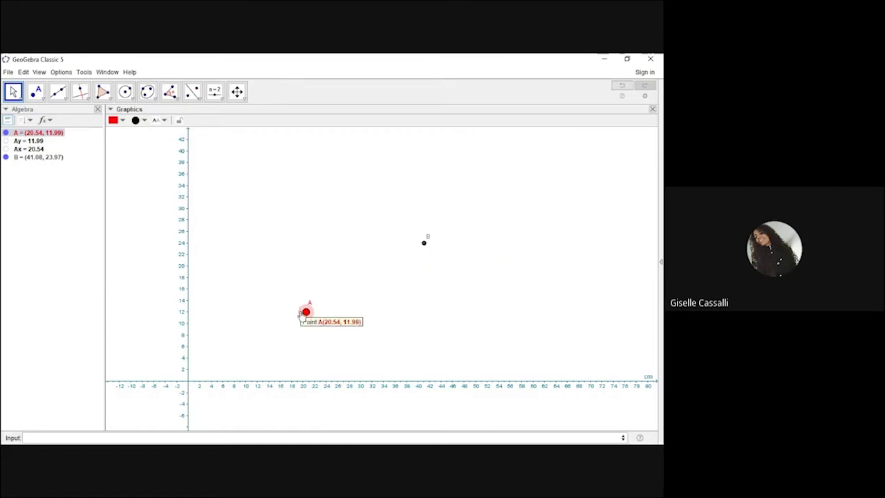
pyautogui.moveTo(304, 315); pyautogui.dragTo(252, 319)
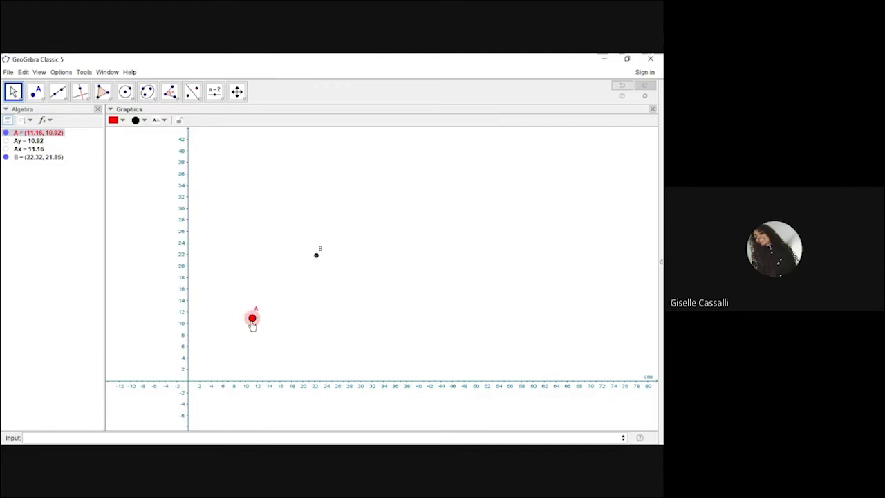
pyautogui.moveTo(252, 317); pyautogui.dragTo(212, 295)
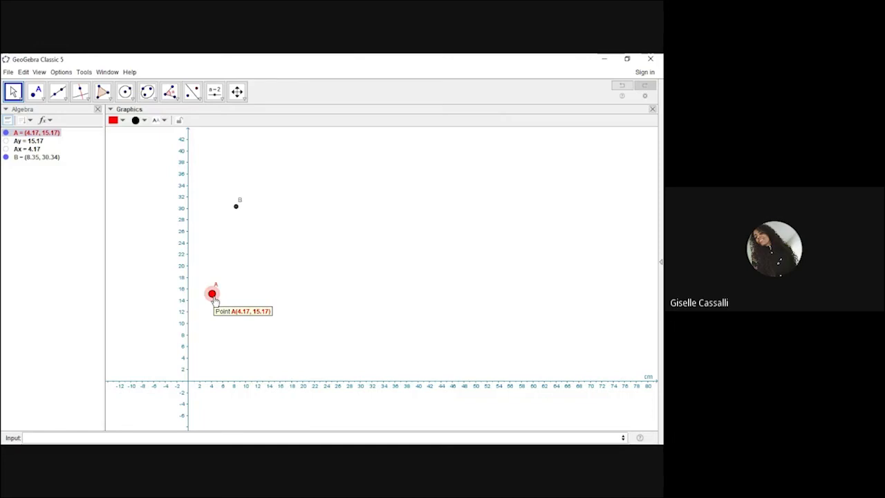
# Open the click script editor in point A's object properties.
pyautogui.rightClick(214, 298)
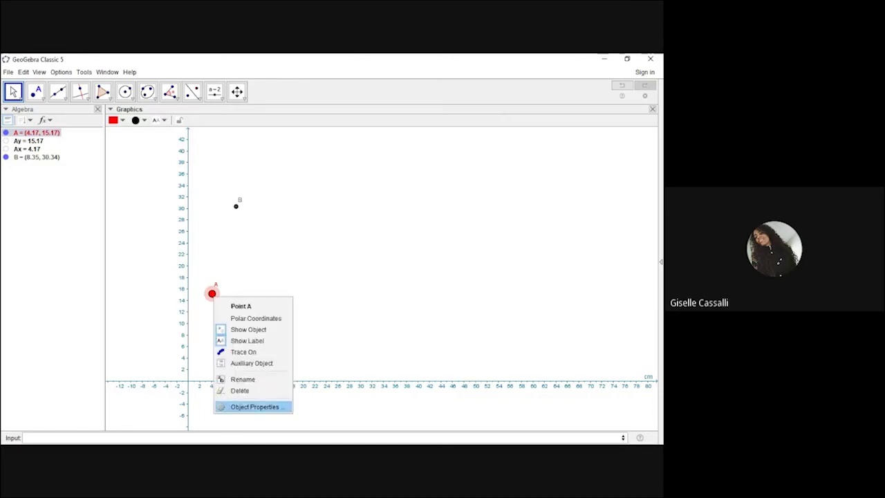
pyautogui.click(244, 408)
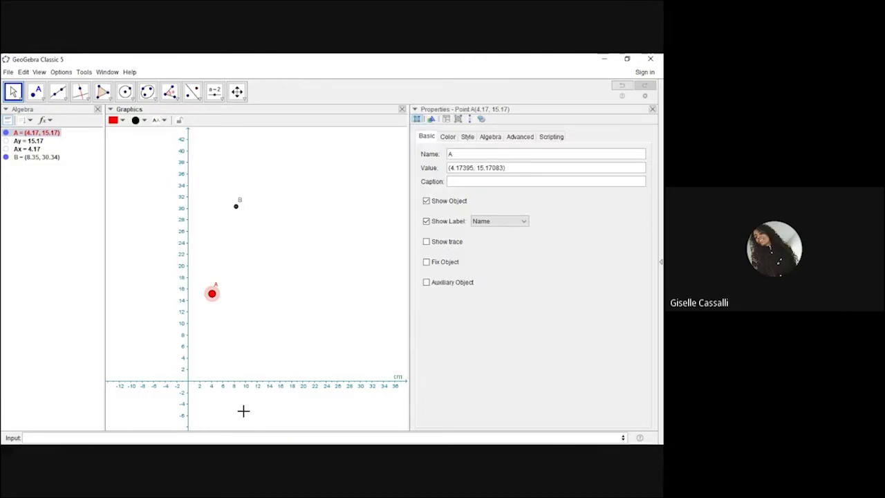
pyautogui.click(550, 136)
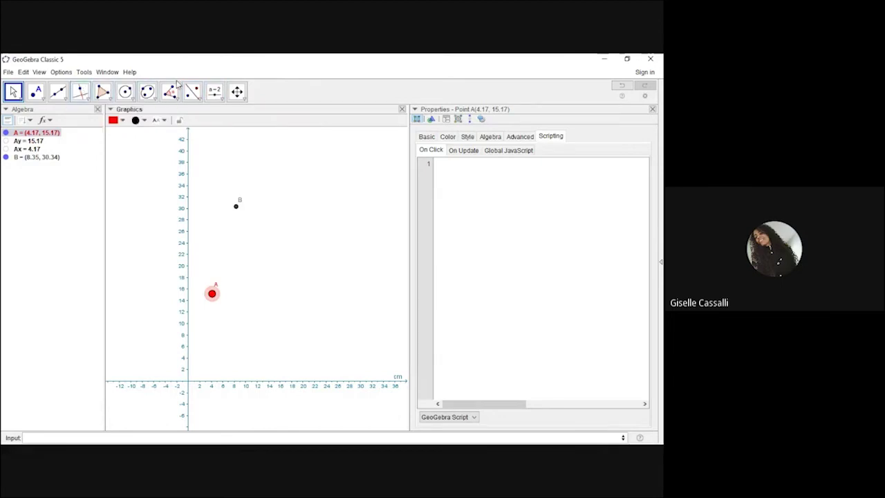
# Insert a check box captioned G1 above point B, without linking any objects to it.
pyautogui.click(216, 92)
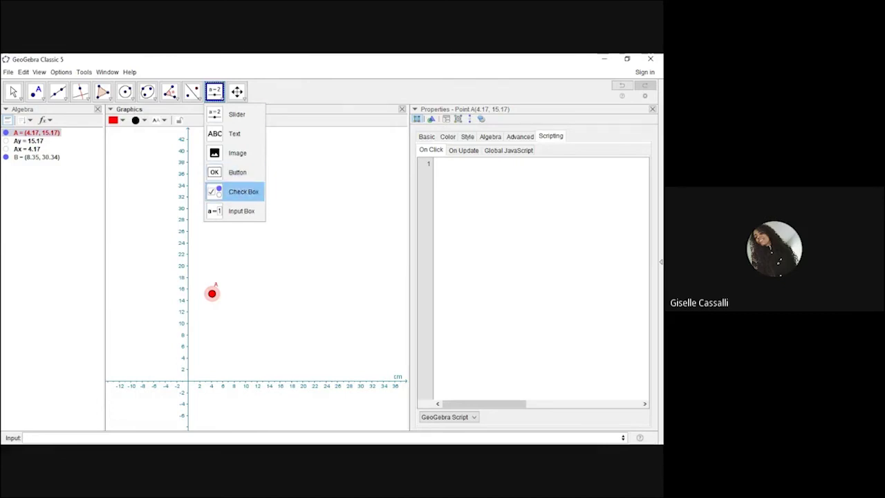
pyautogui.click(228, 191)
pyautogui.click(218, 159)
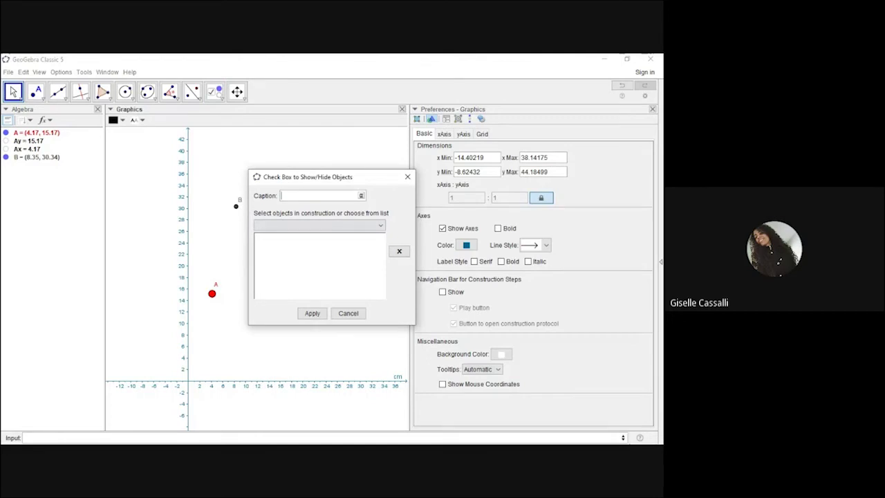
pyautogui.write('G1')
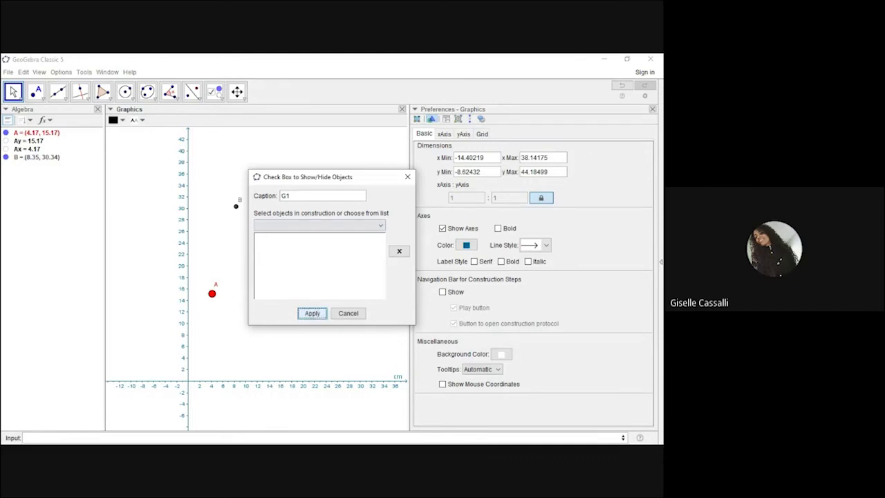
pyautogui.click(308, 313)
# Insert a button captioned Ligar beside the G1 check box, with an empty script.
pyautogui.click(215, 93)
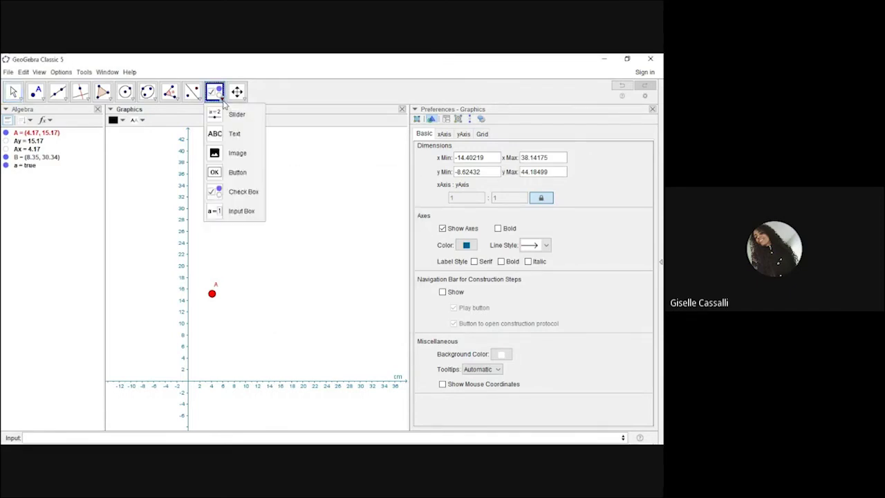
pyautogui.click(237, 172)
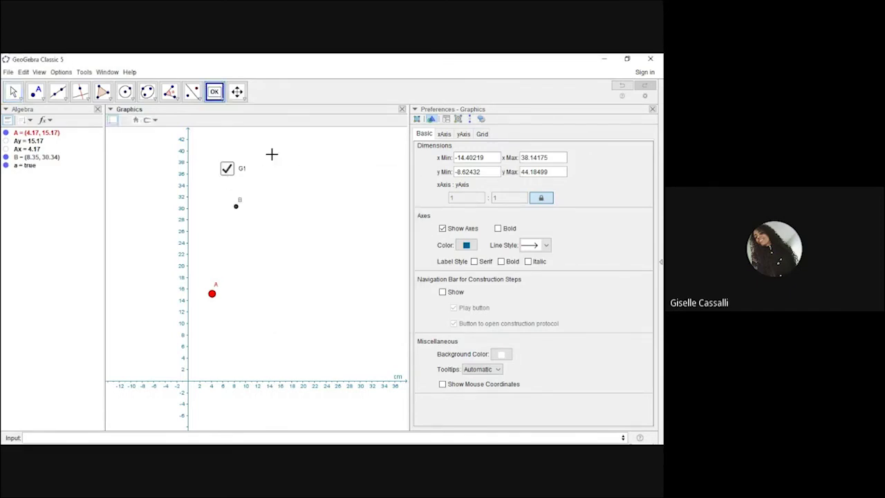
pyautogui.click(279, 162)
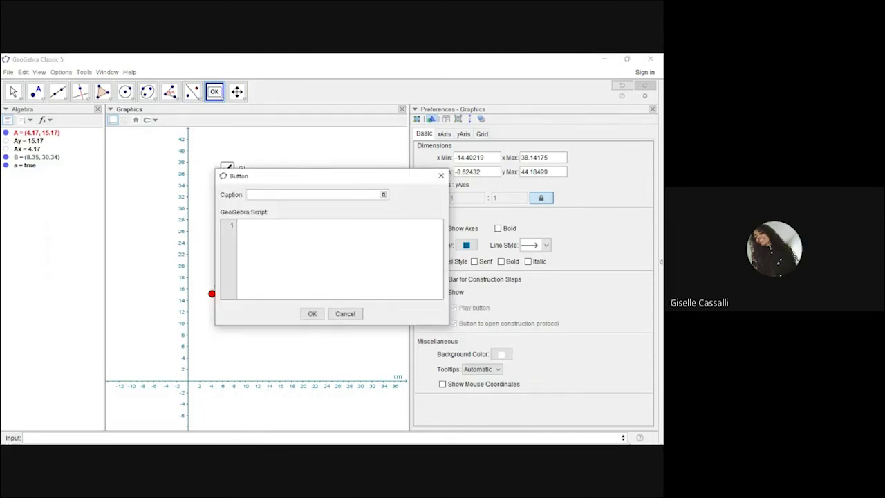
pyautogui.write('Ligar')
pyautogui.click(311, 313)
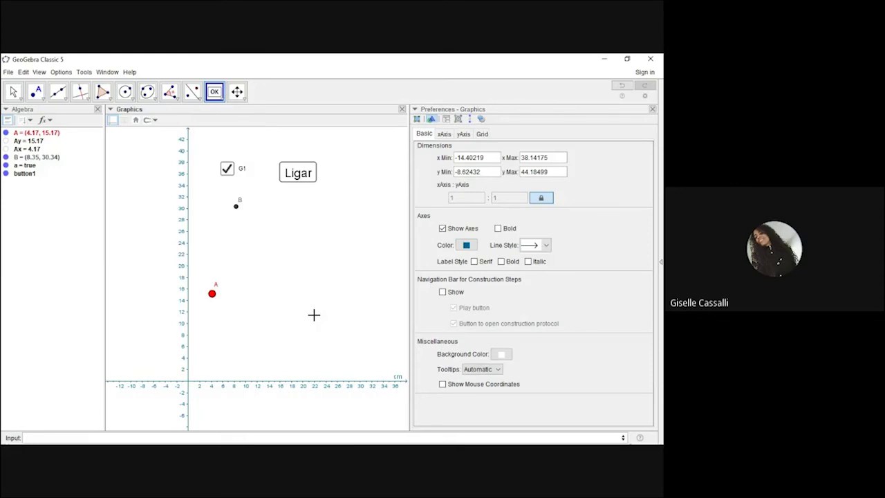
pyautogui.click(483, 134)
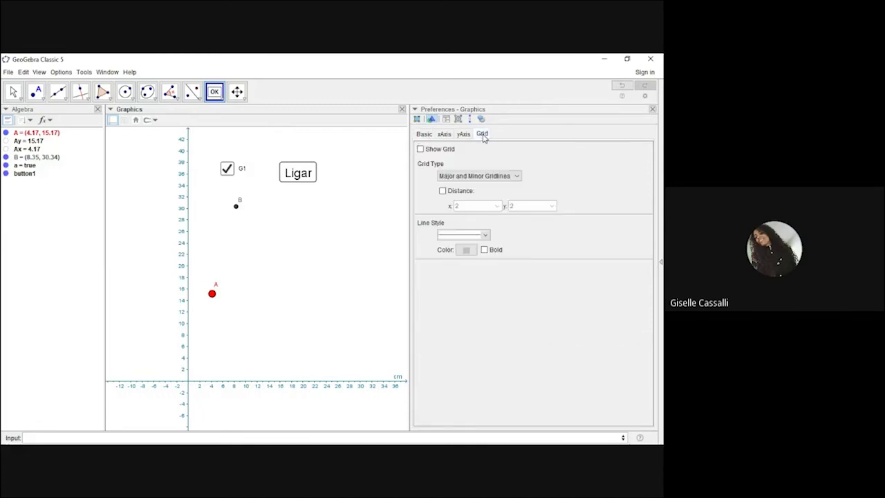
pyautogui.click(302, 192)
pyautogui.press('Escape')
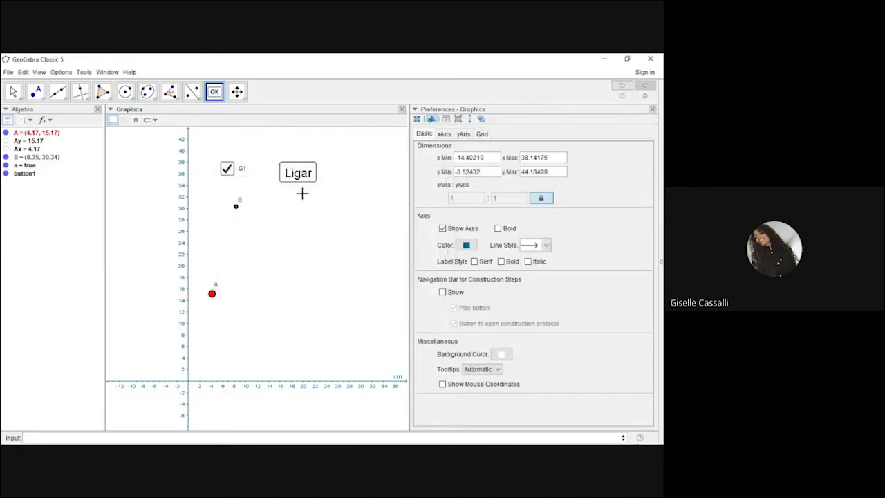
pyautogui.press('Escape')
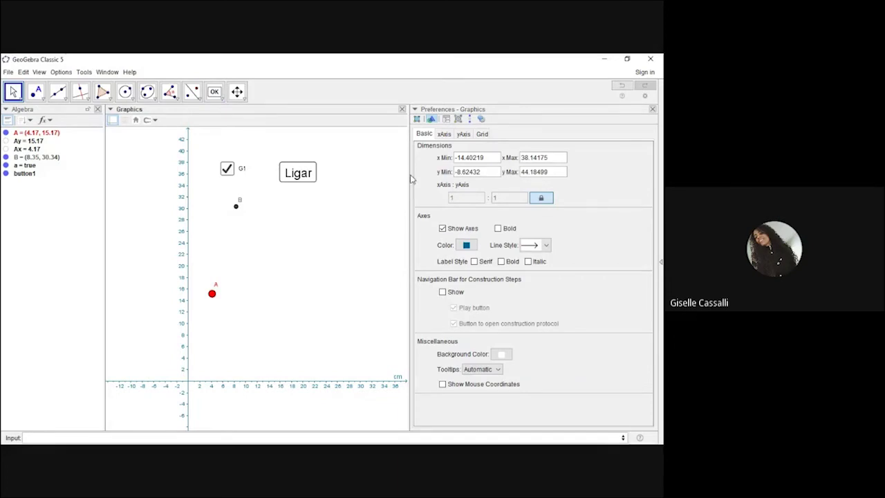
# Widen the graphics view and display the click script editor of the Ligar button.
pyautogui.moveTo(411, 179); pyautogui.dragTo(453, 178)
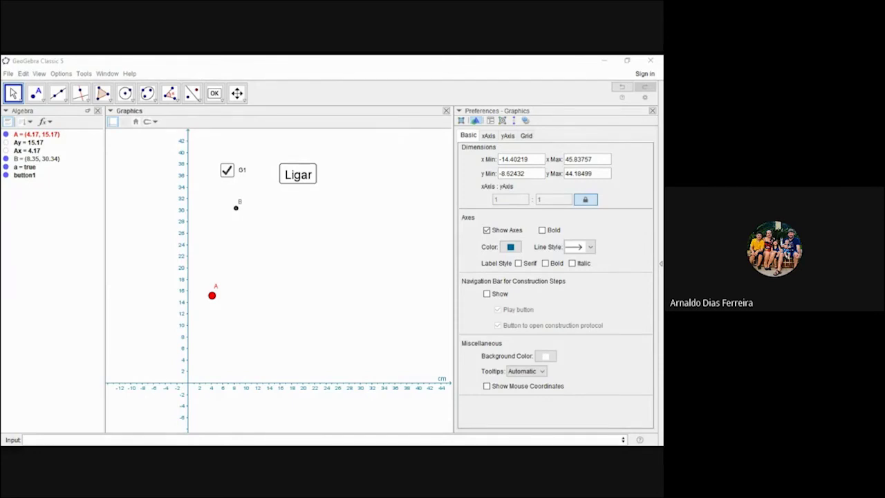
pyautogui.hotkey('alt', 'Tab')
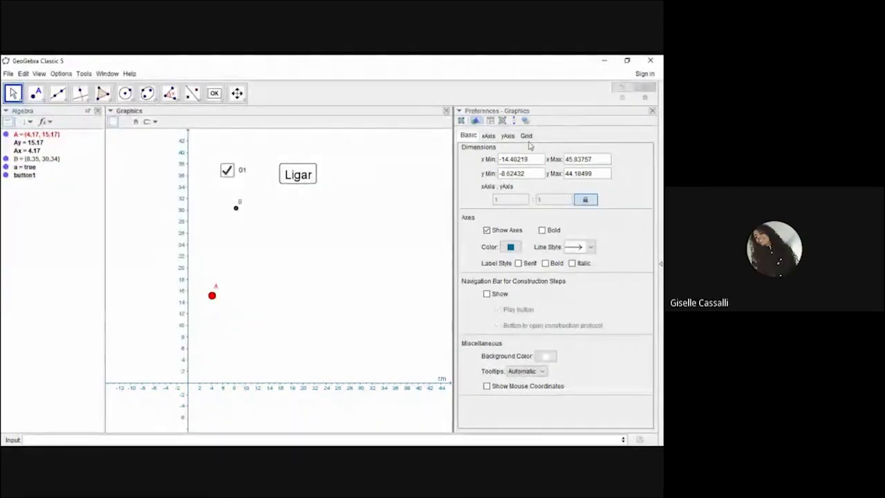
pyautogui.click(293, 177)
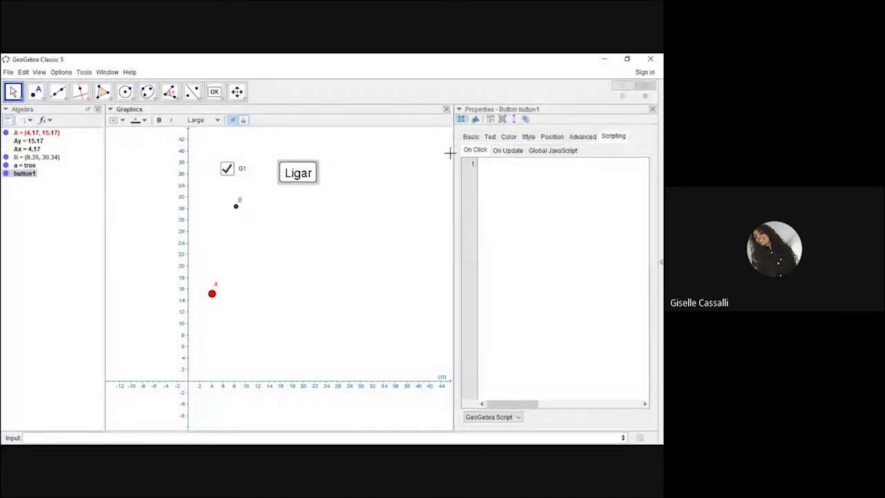
# Toggle the G1 check box to show its update script editor, leaving the box unticked.
pyautogui.click(227, 168)
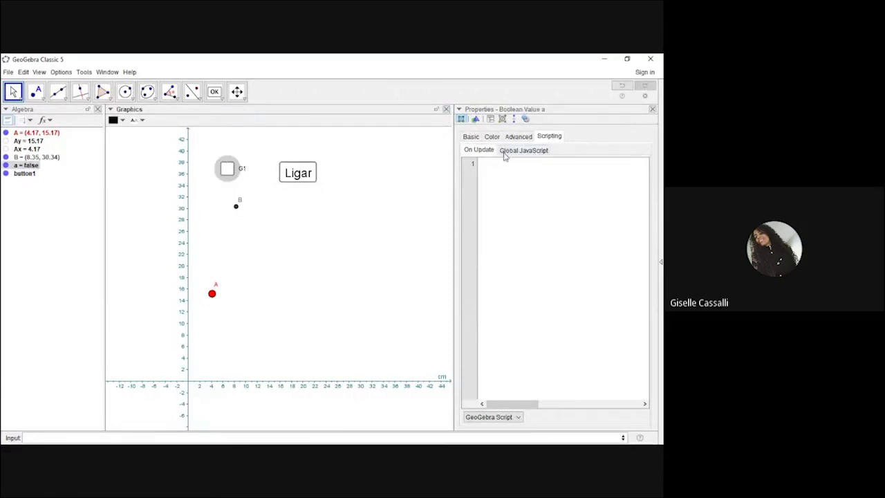
pyautogui.click(225, 168)
pyautogui.click(226, 169)
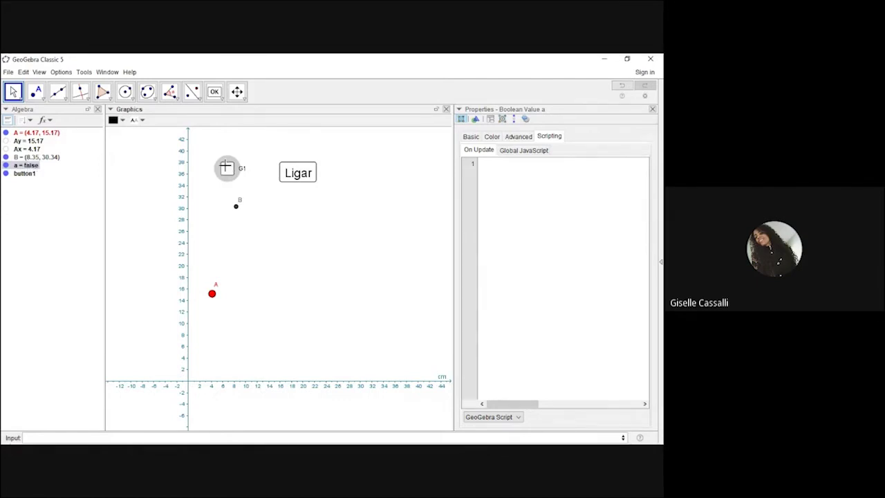